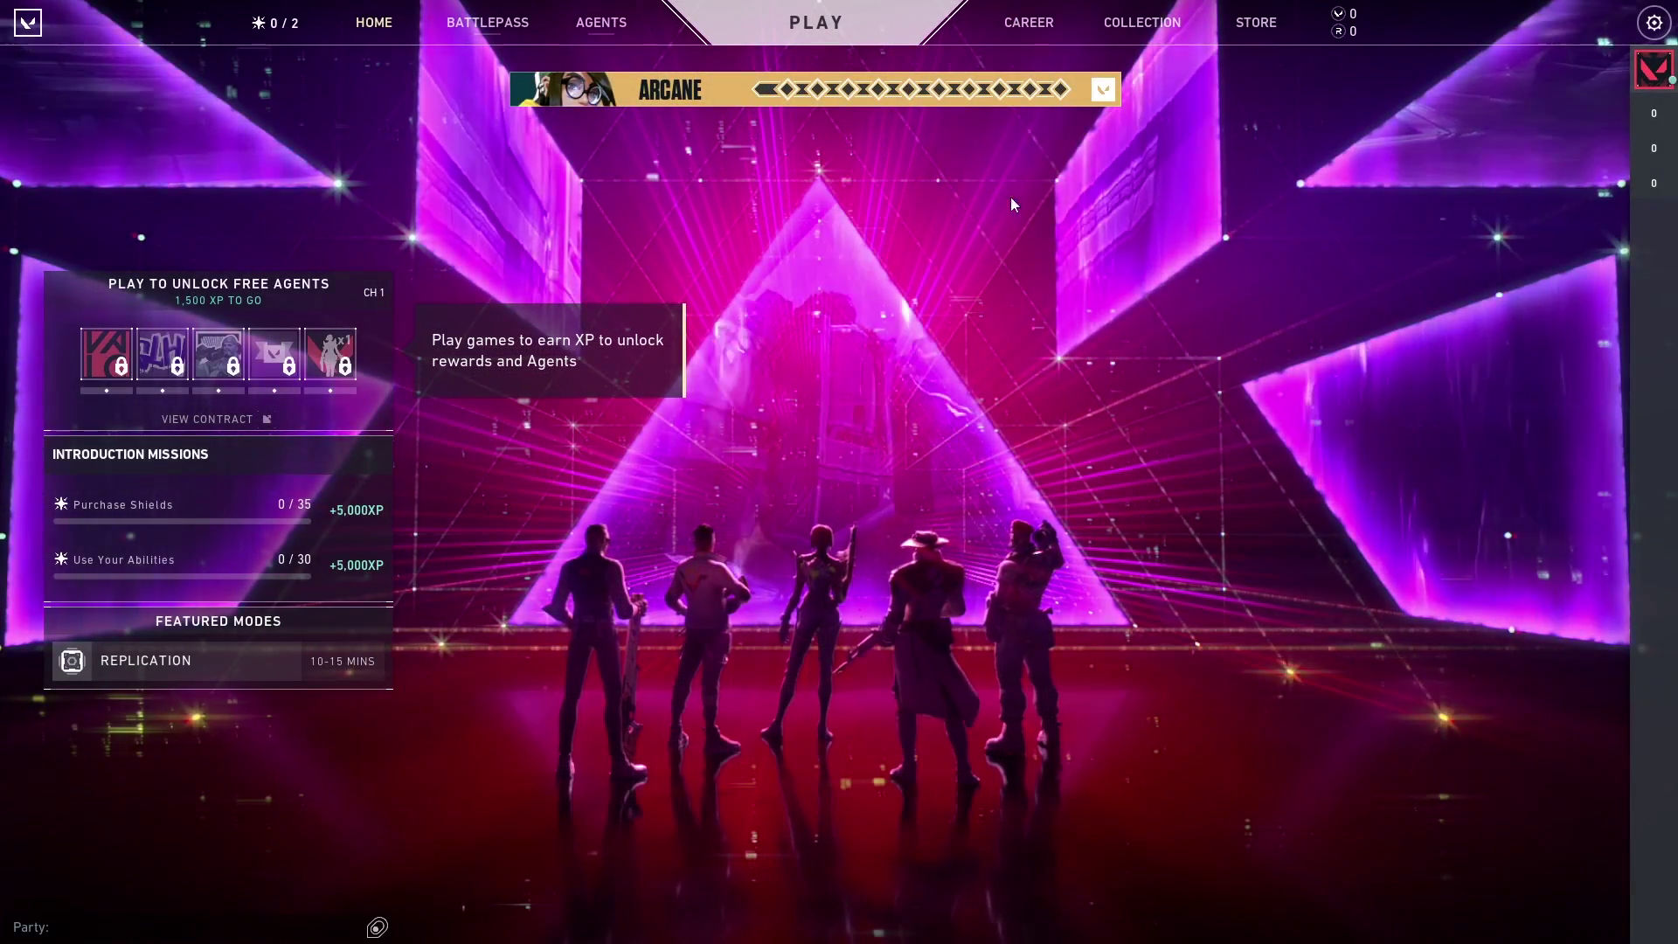
Step: Open Valorant's Settings and go to the Audio > Voice Chat page
click(1654, 22)
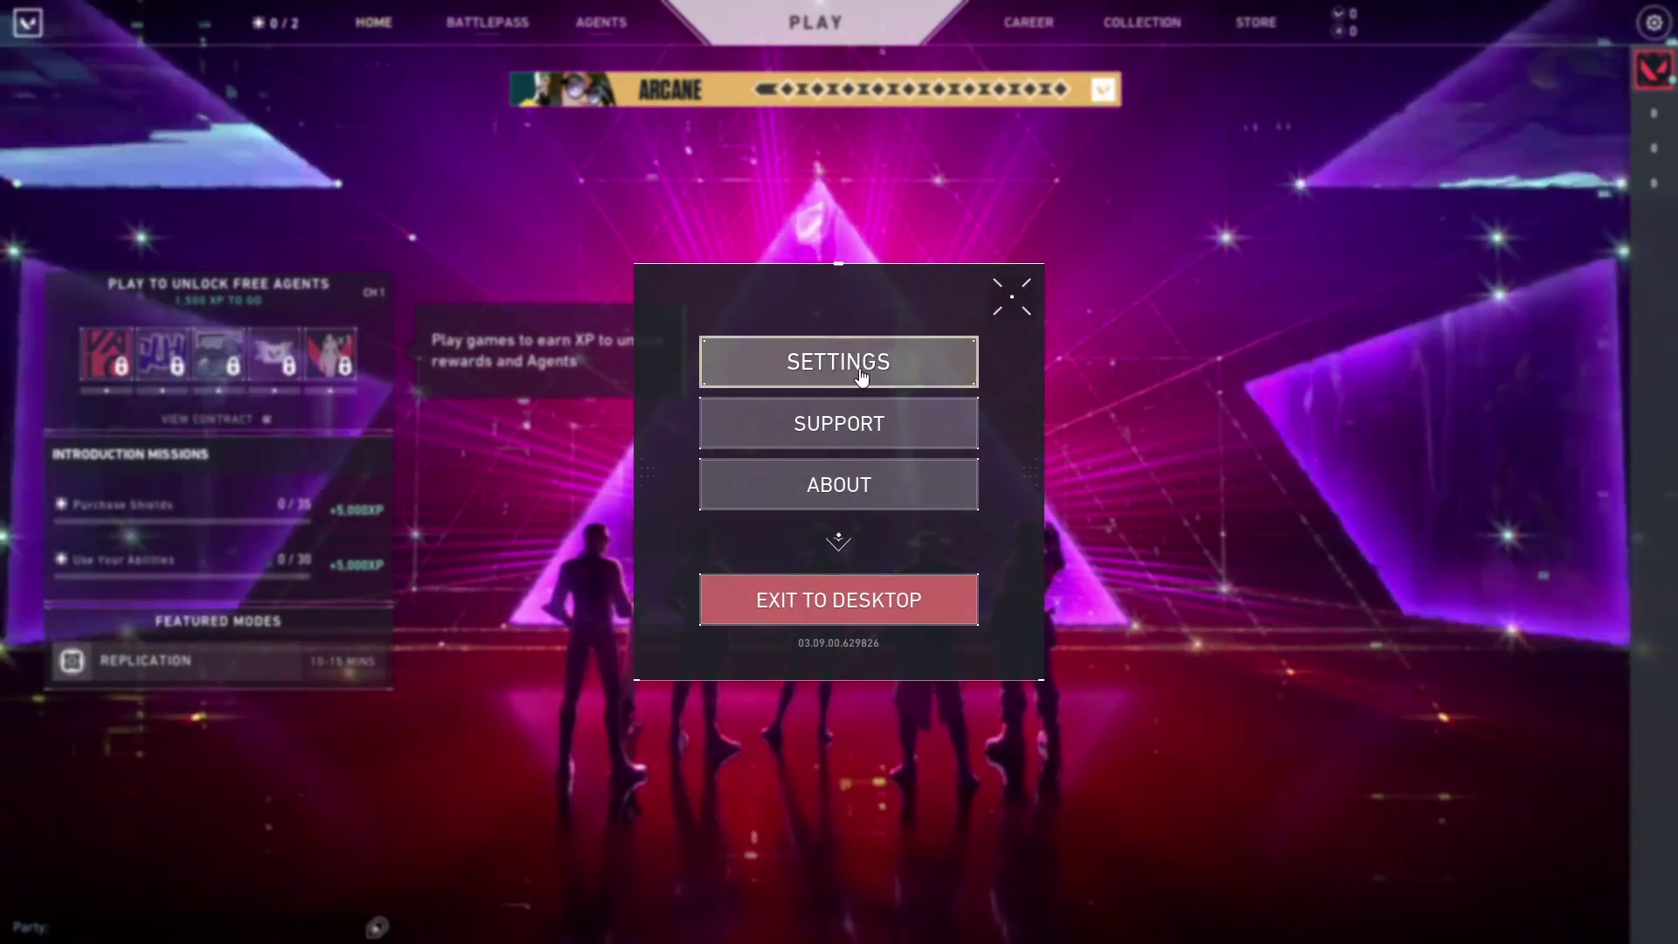
click(858, 370)
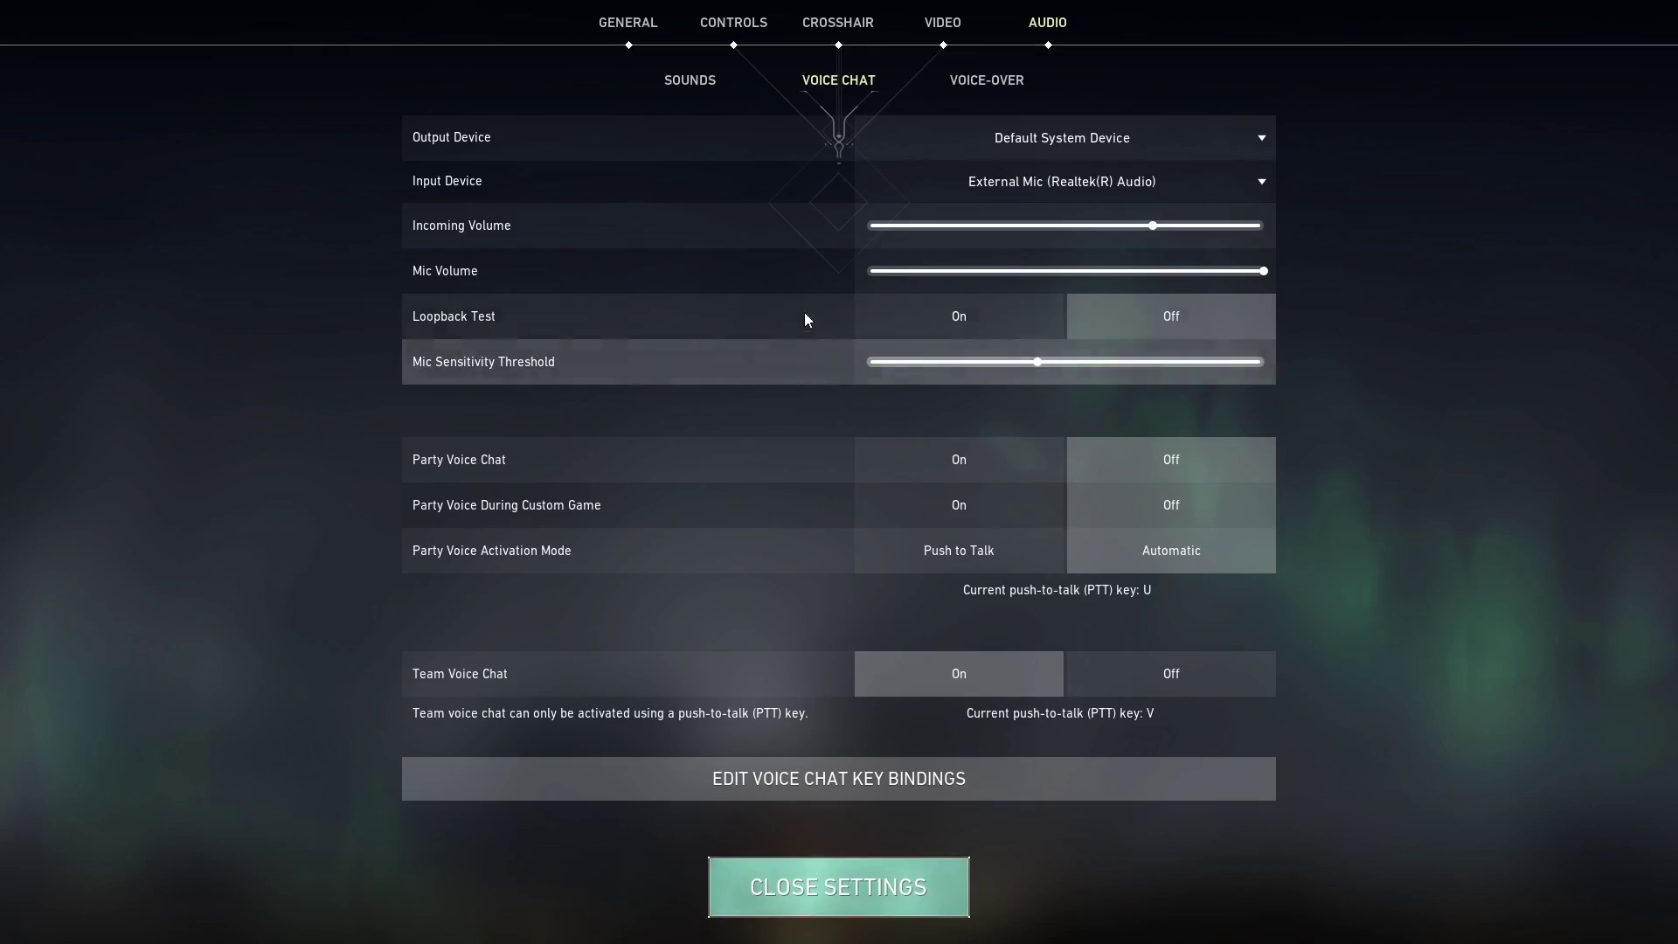
click(943, 25)
click(1047, 26)
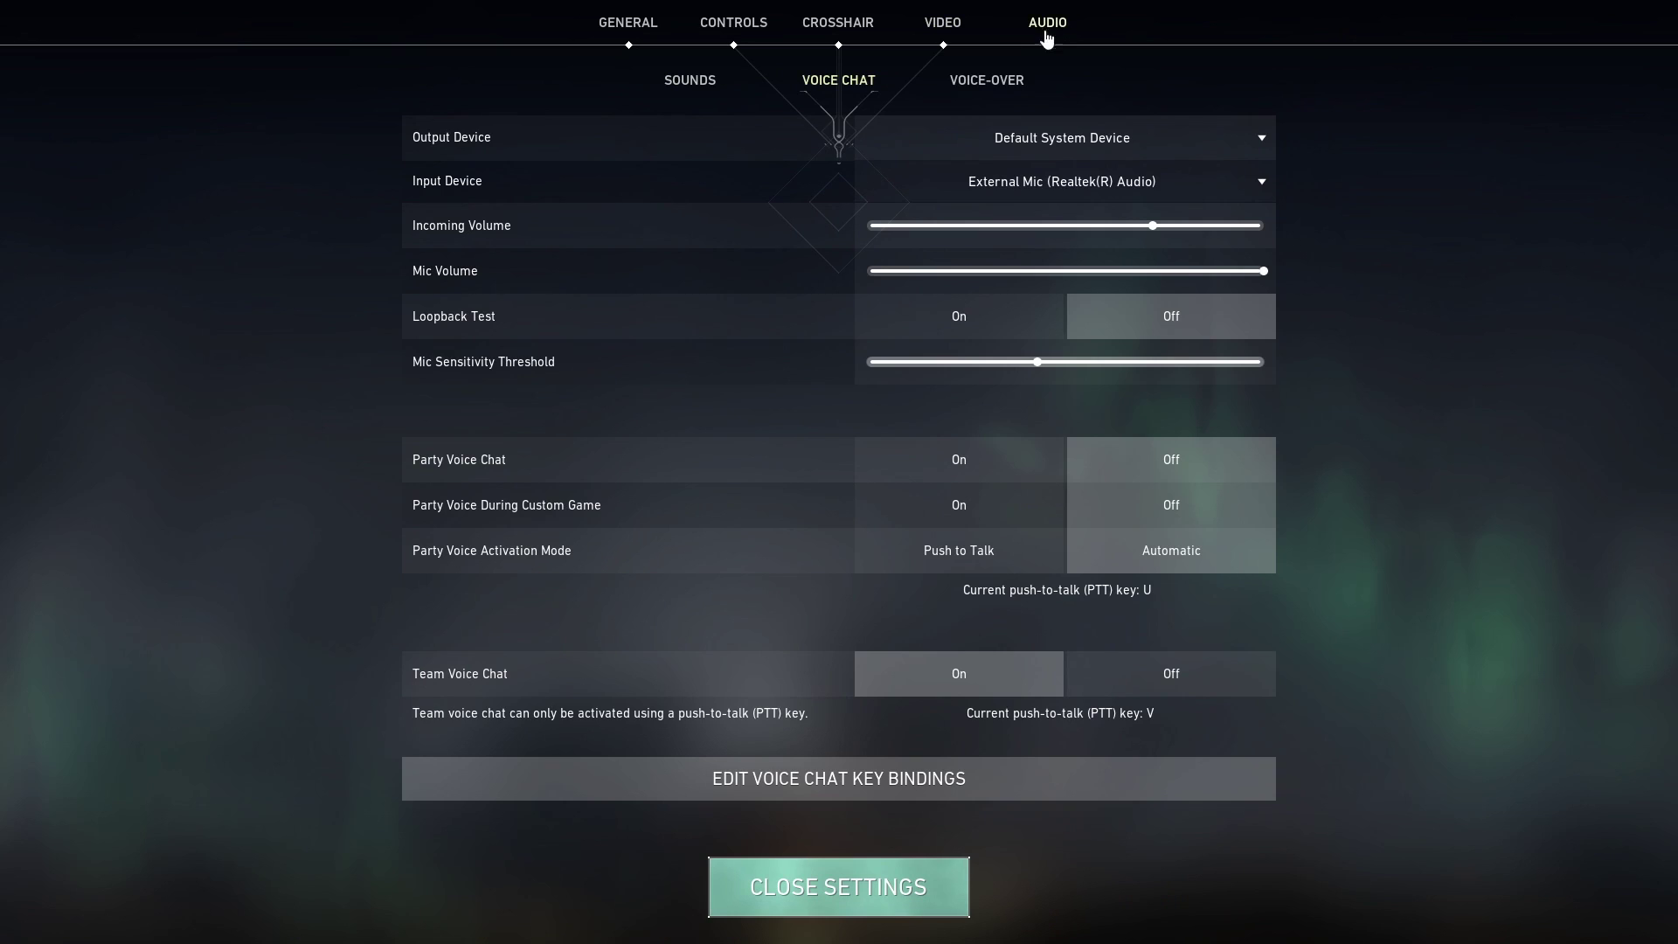
click(705, 86)
click(826, 84)
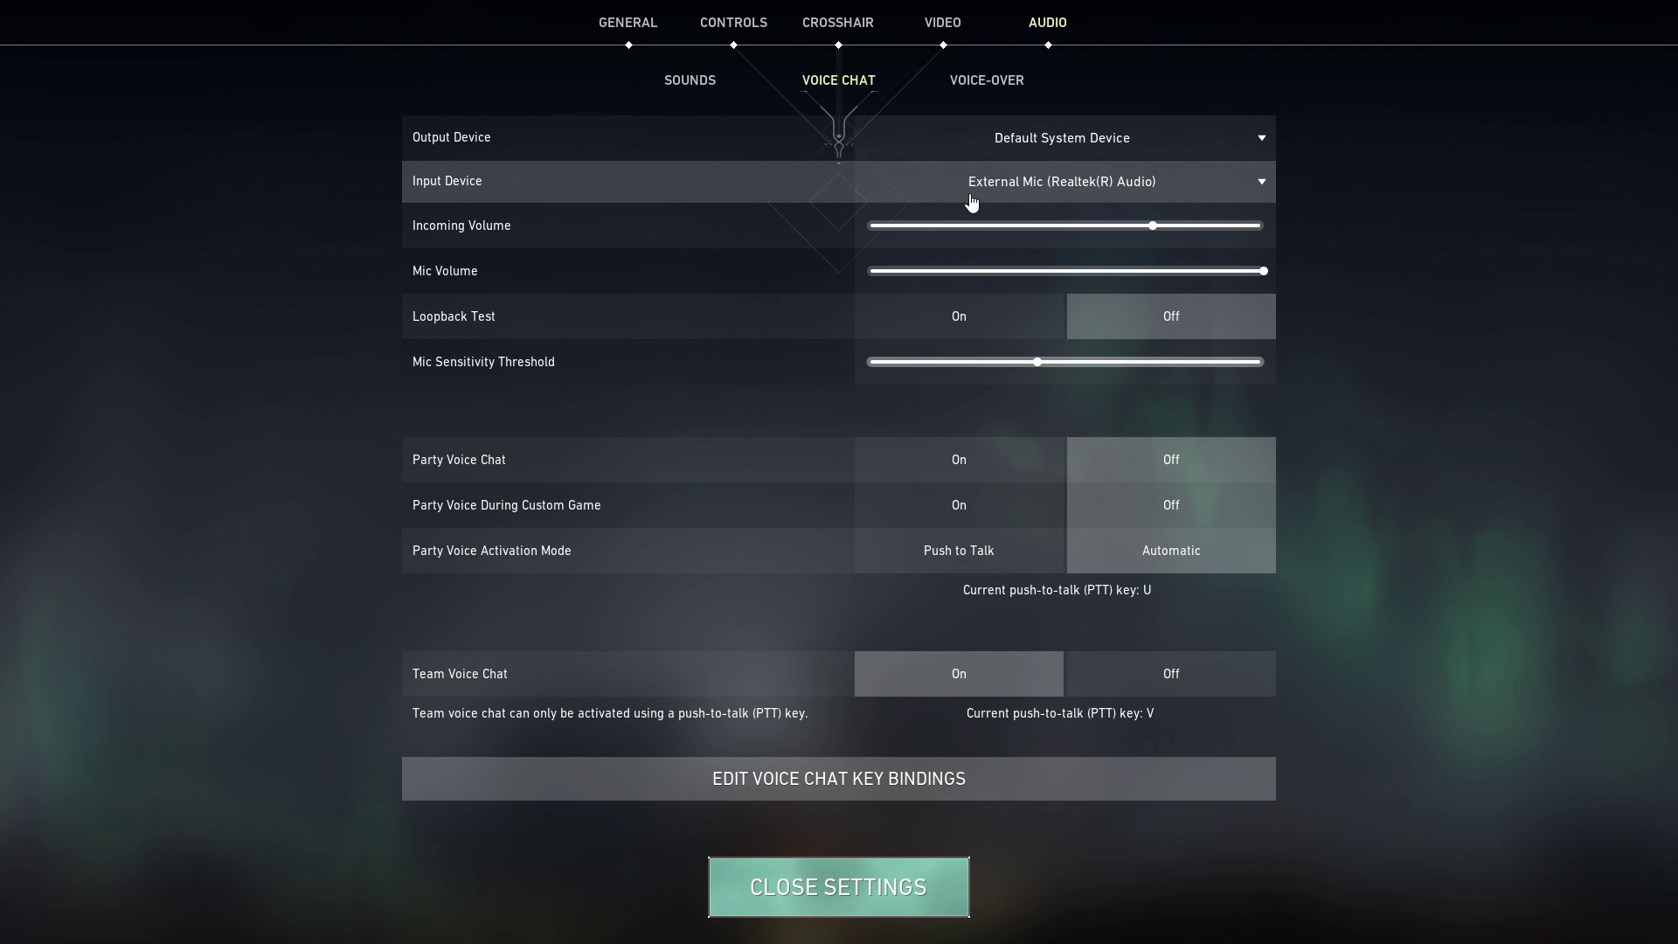
Step: Keep External Mic as the input device, raise Mic Volume, and set Party Voice Chat to On
click(972, 198)
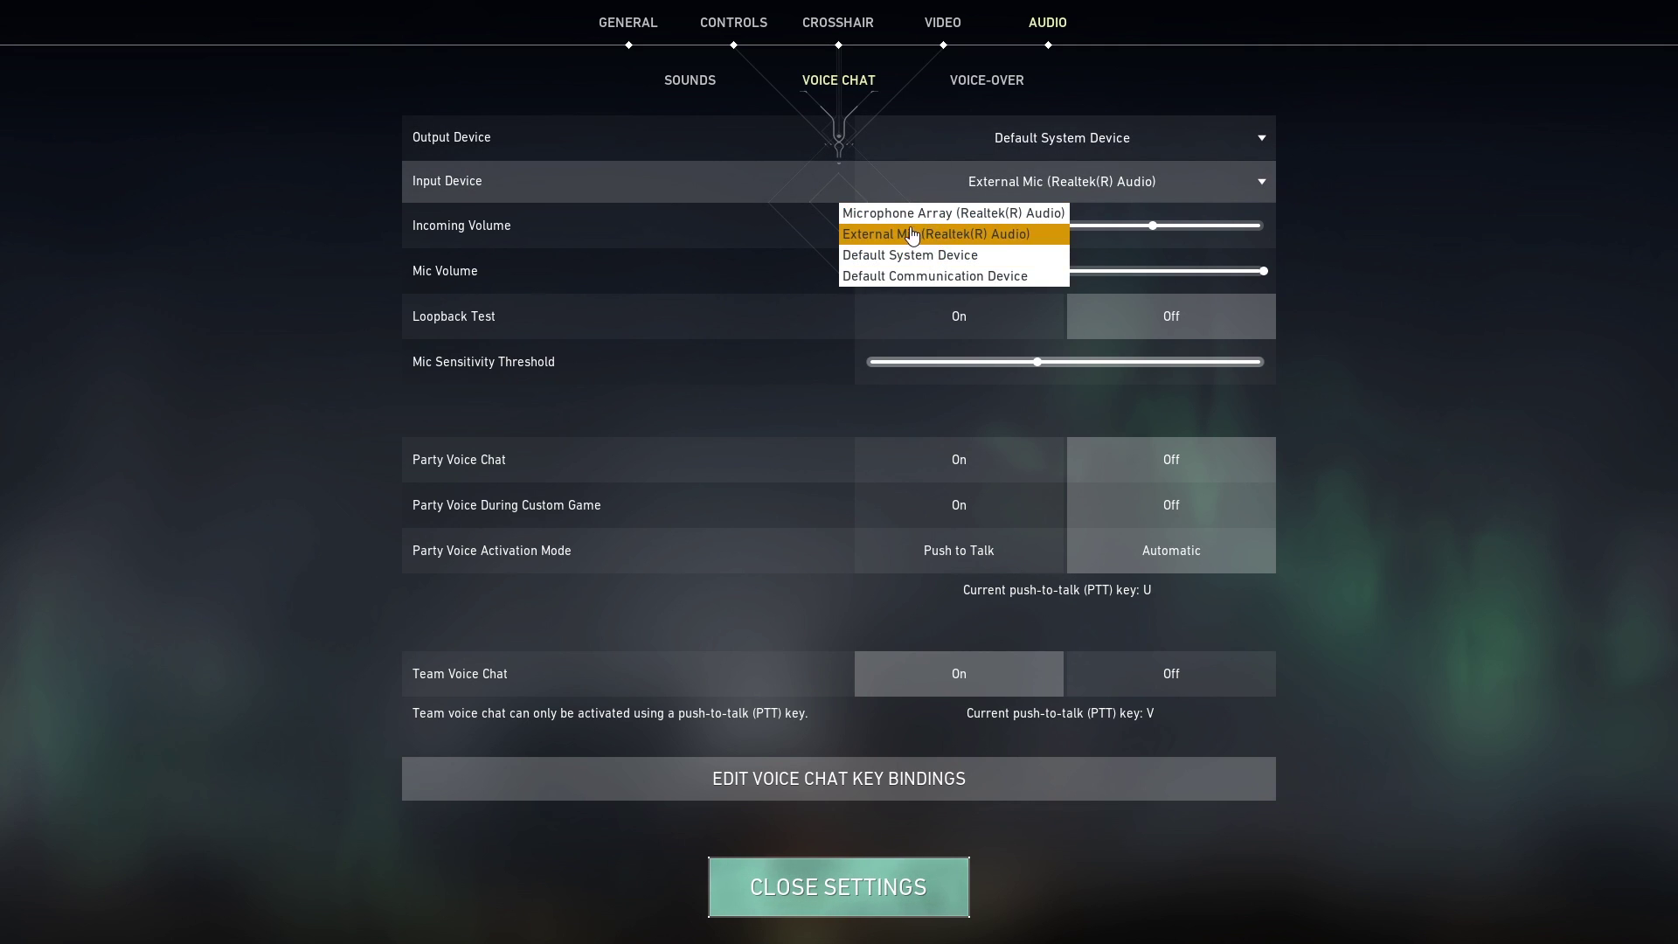
click(948, 233)
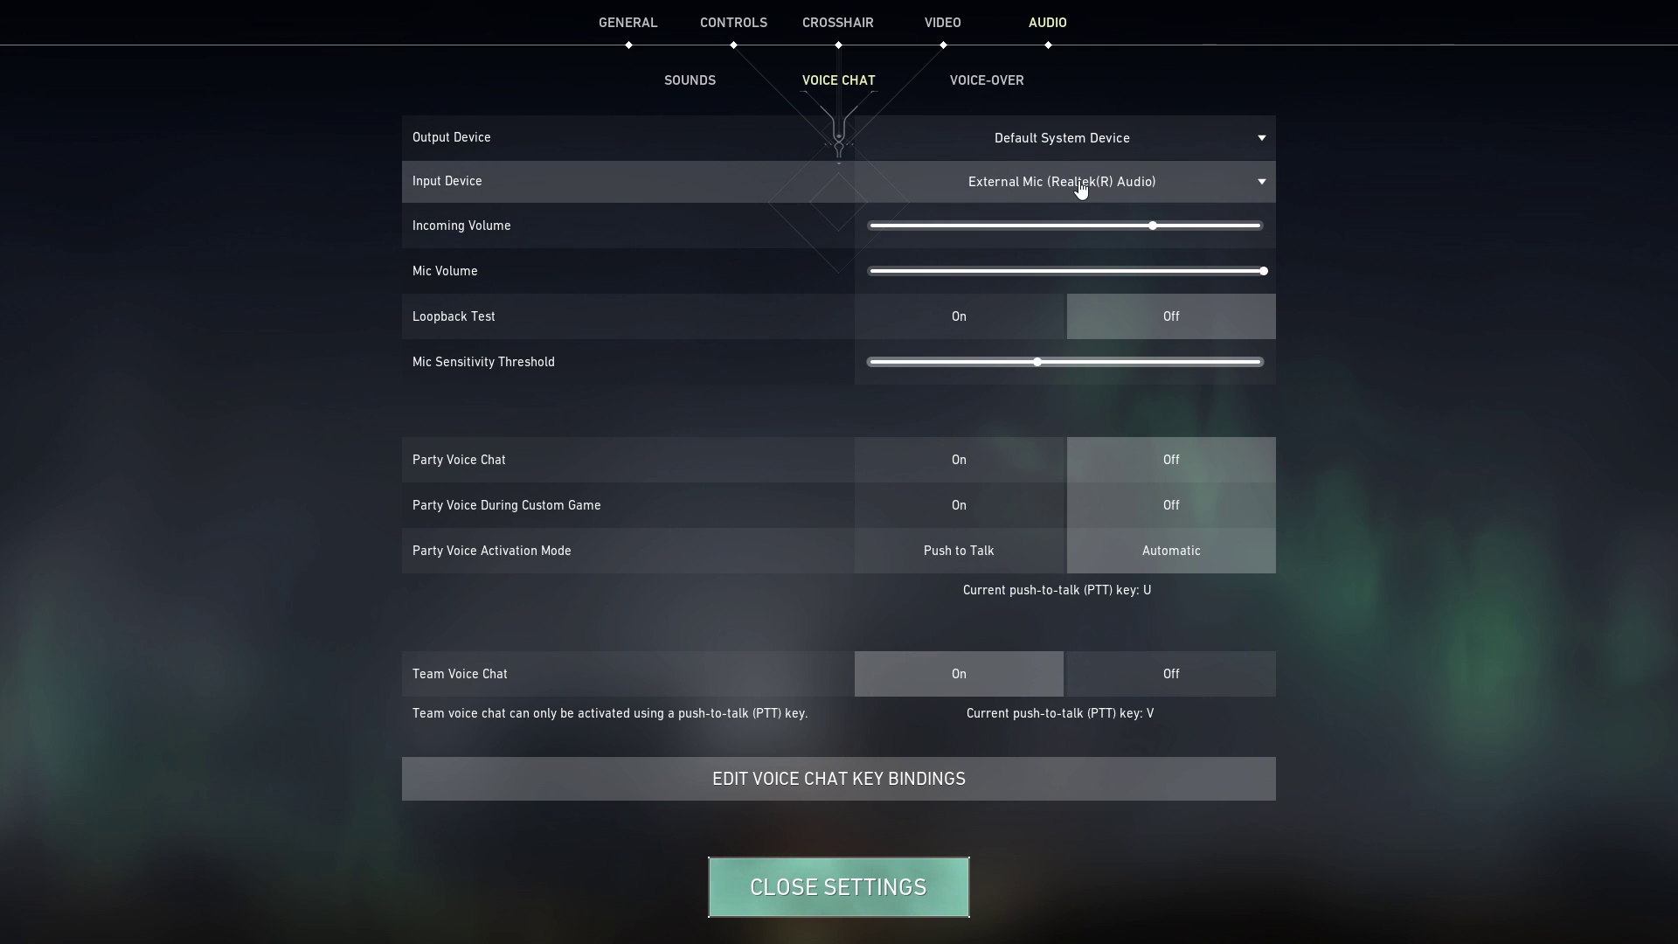
drag(912, 272, 1293, 270)
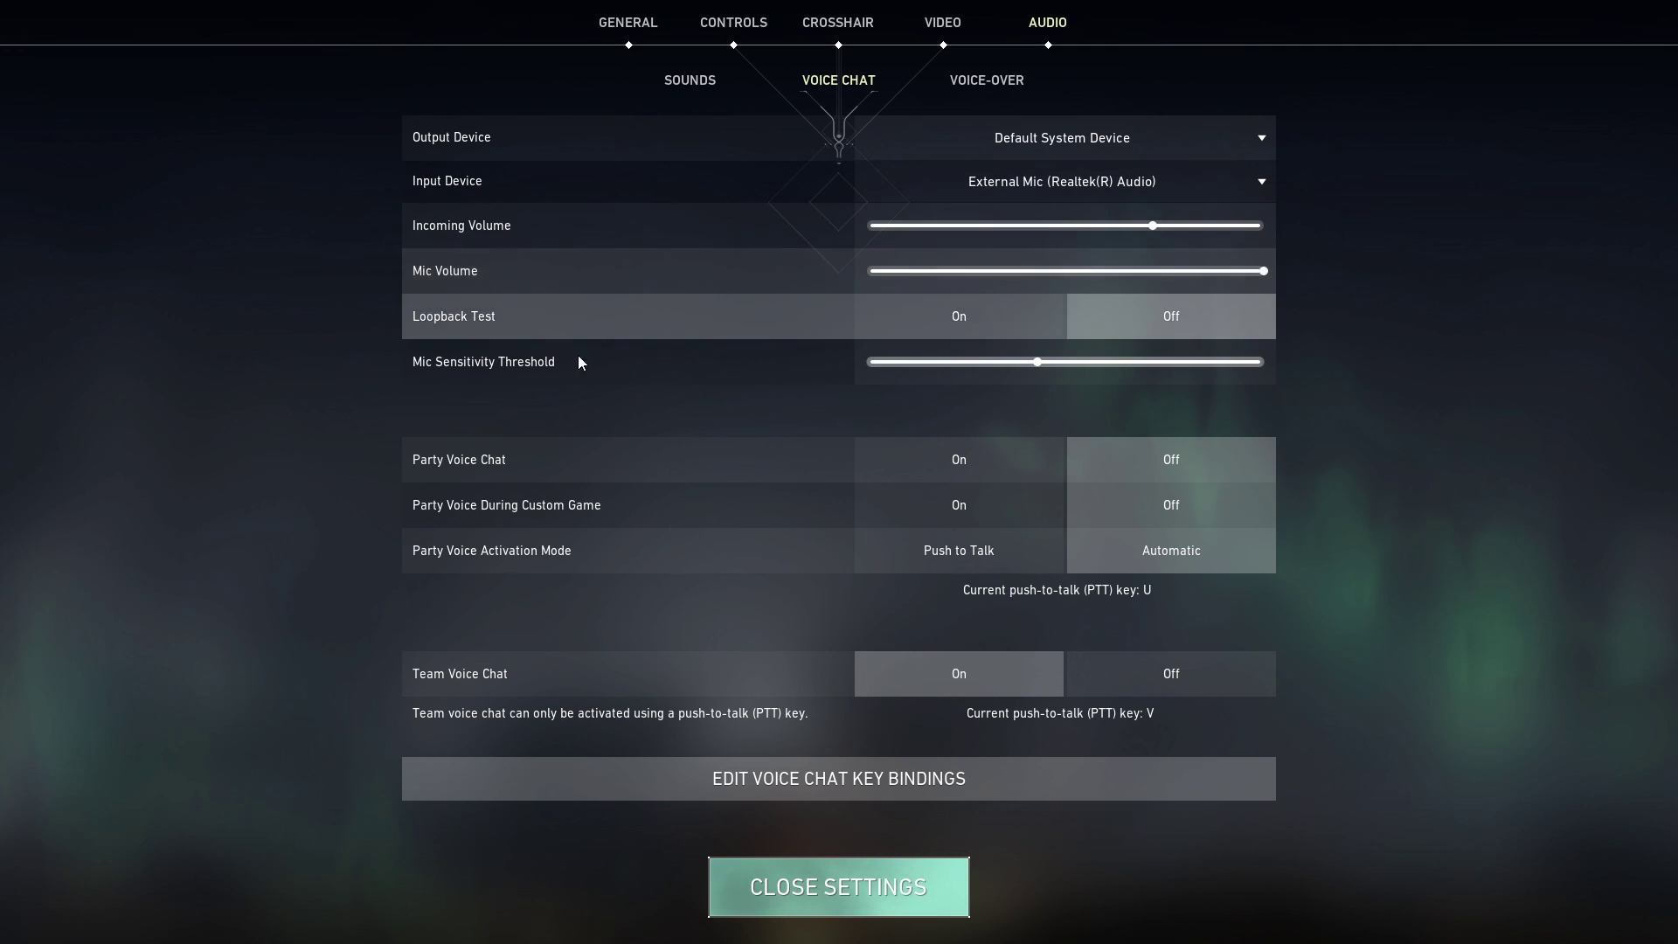
click(959, 460)
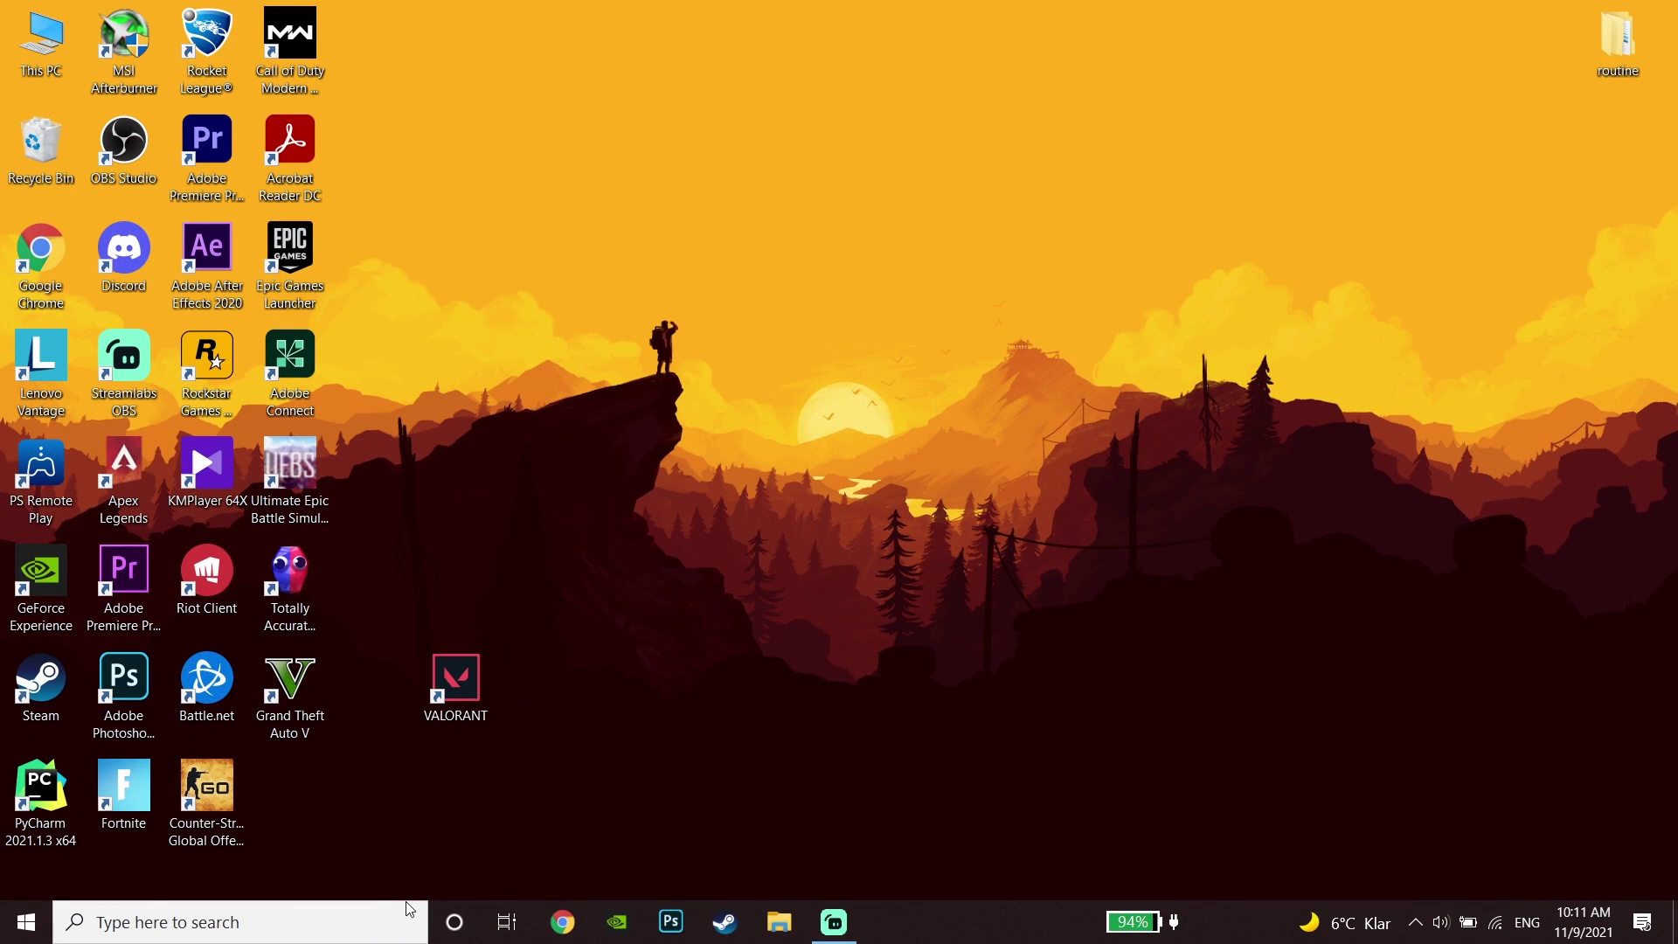
Step: Open the Privacy > Microphone page in Windows Settings via search
click(410, 910)
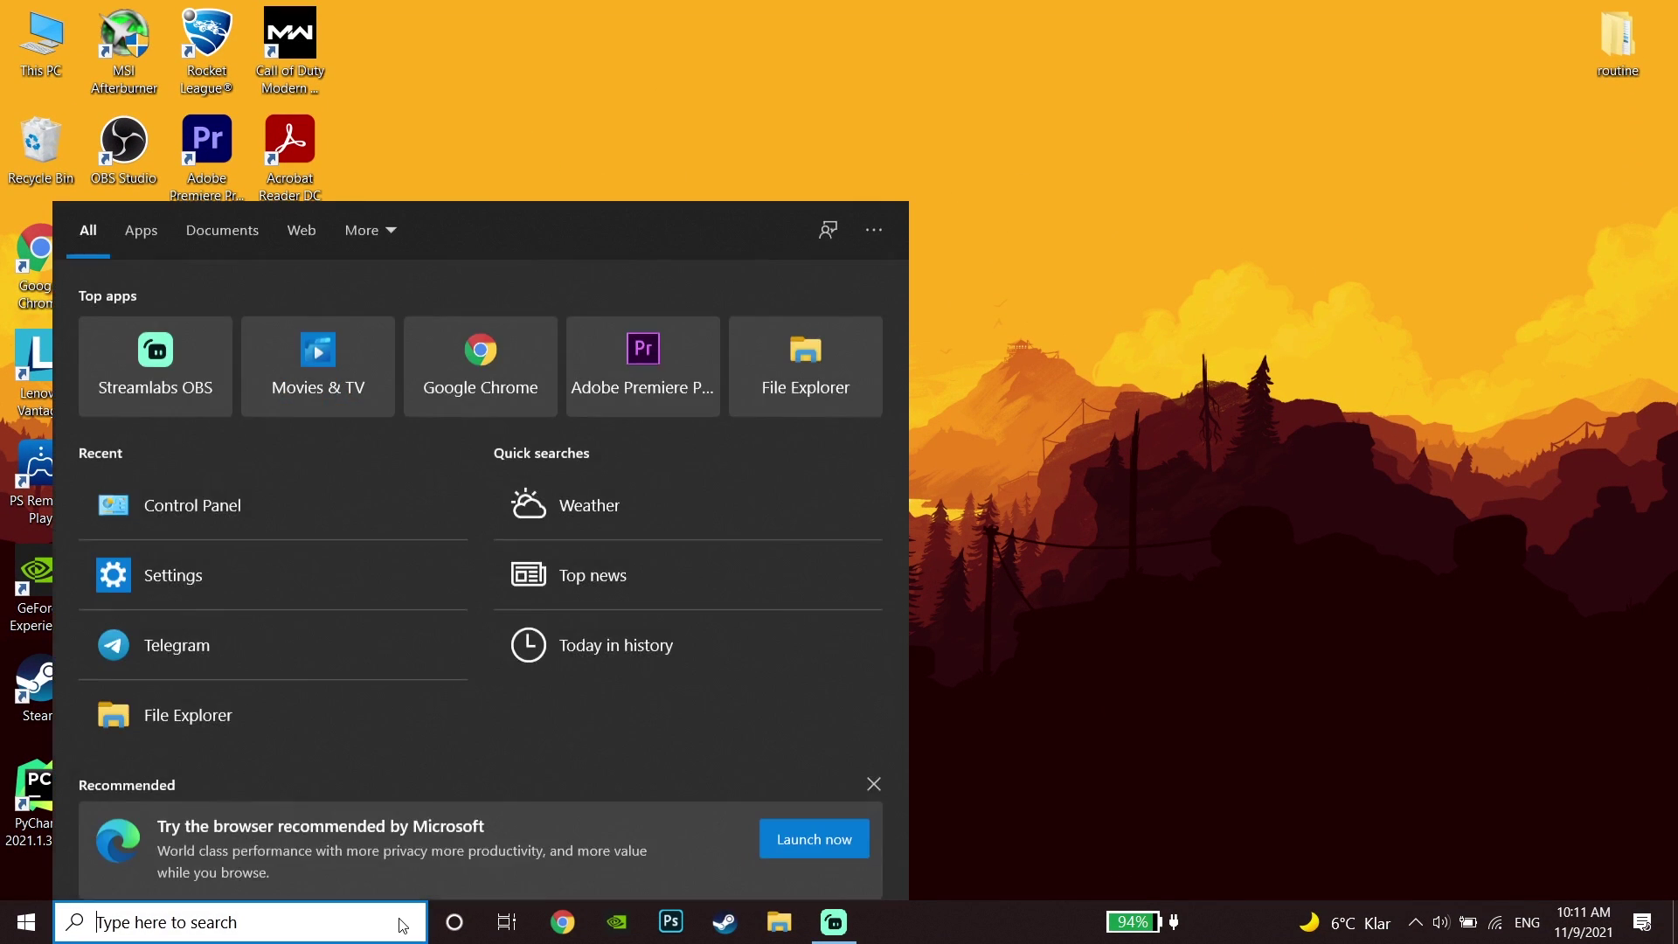
text(sett)
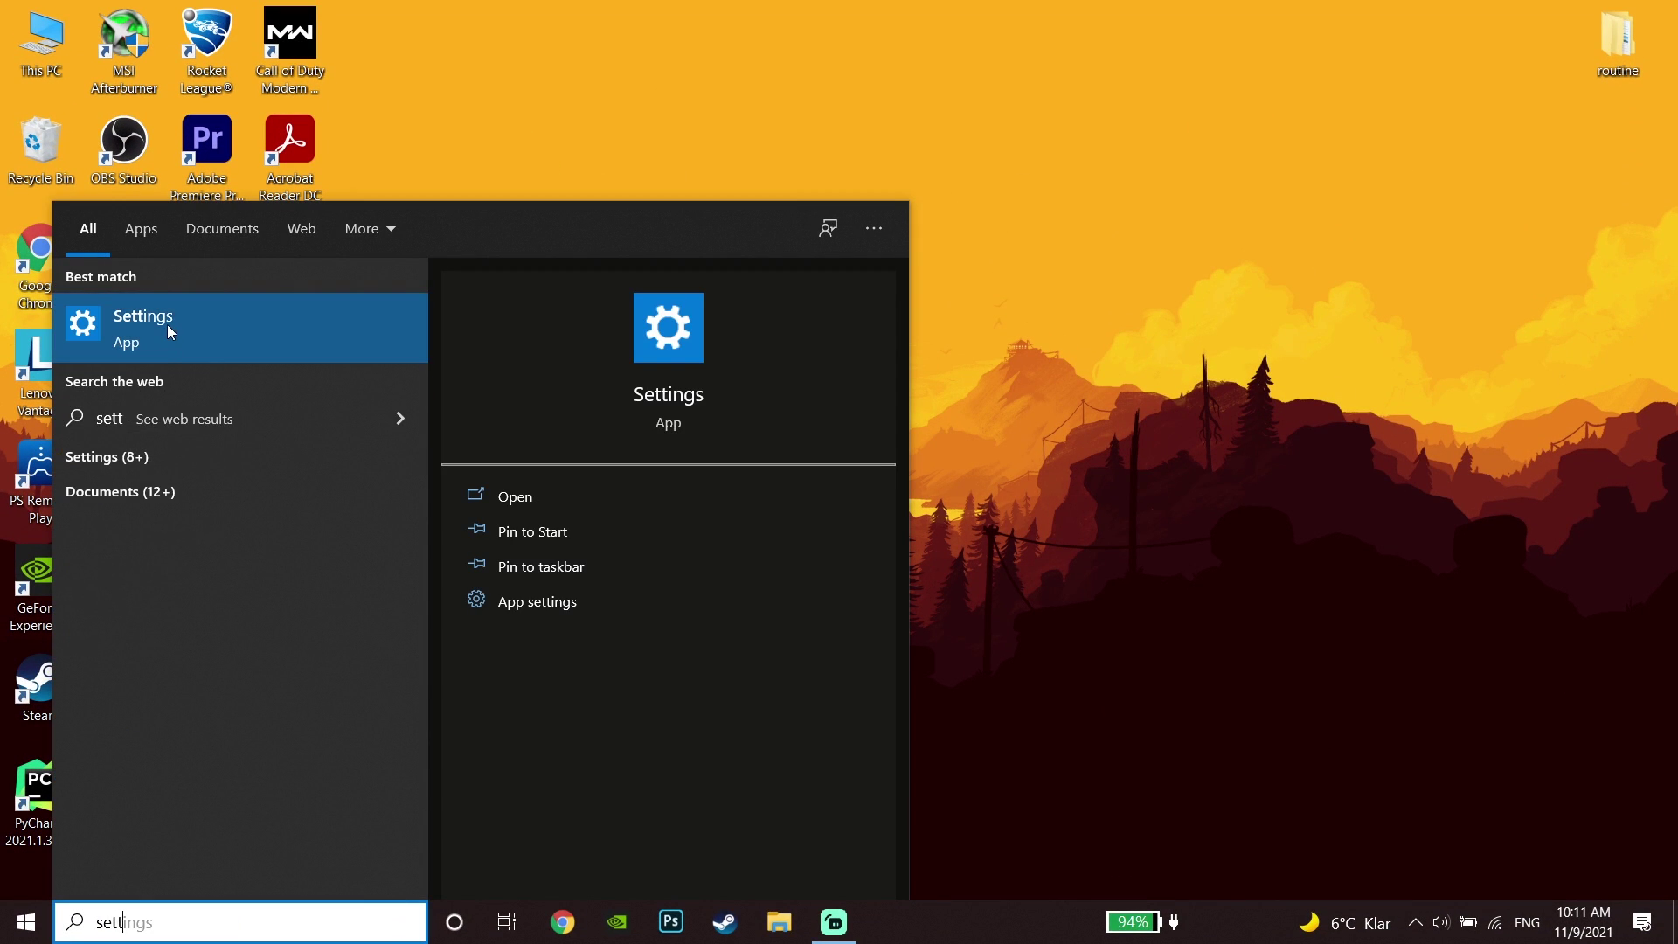
click(167, 324)
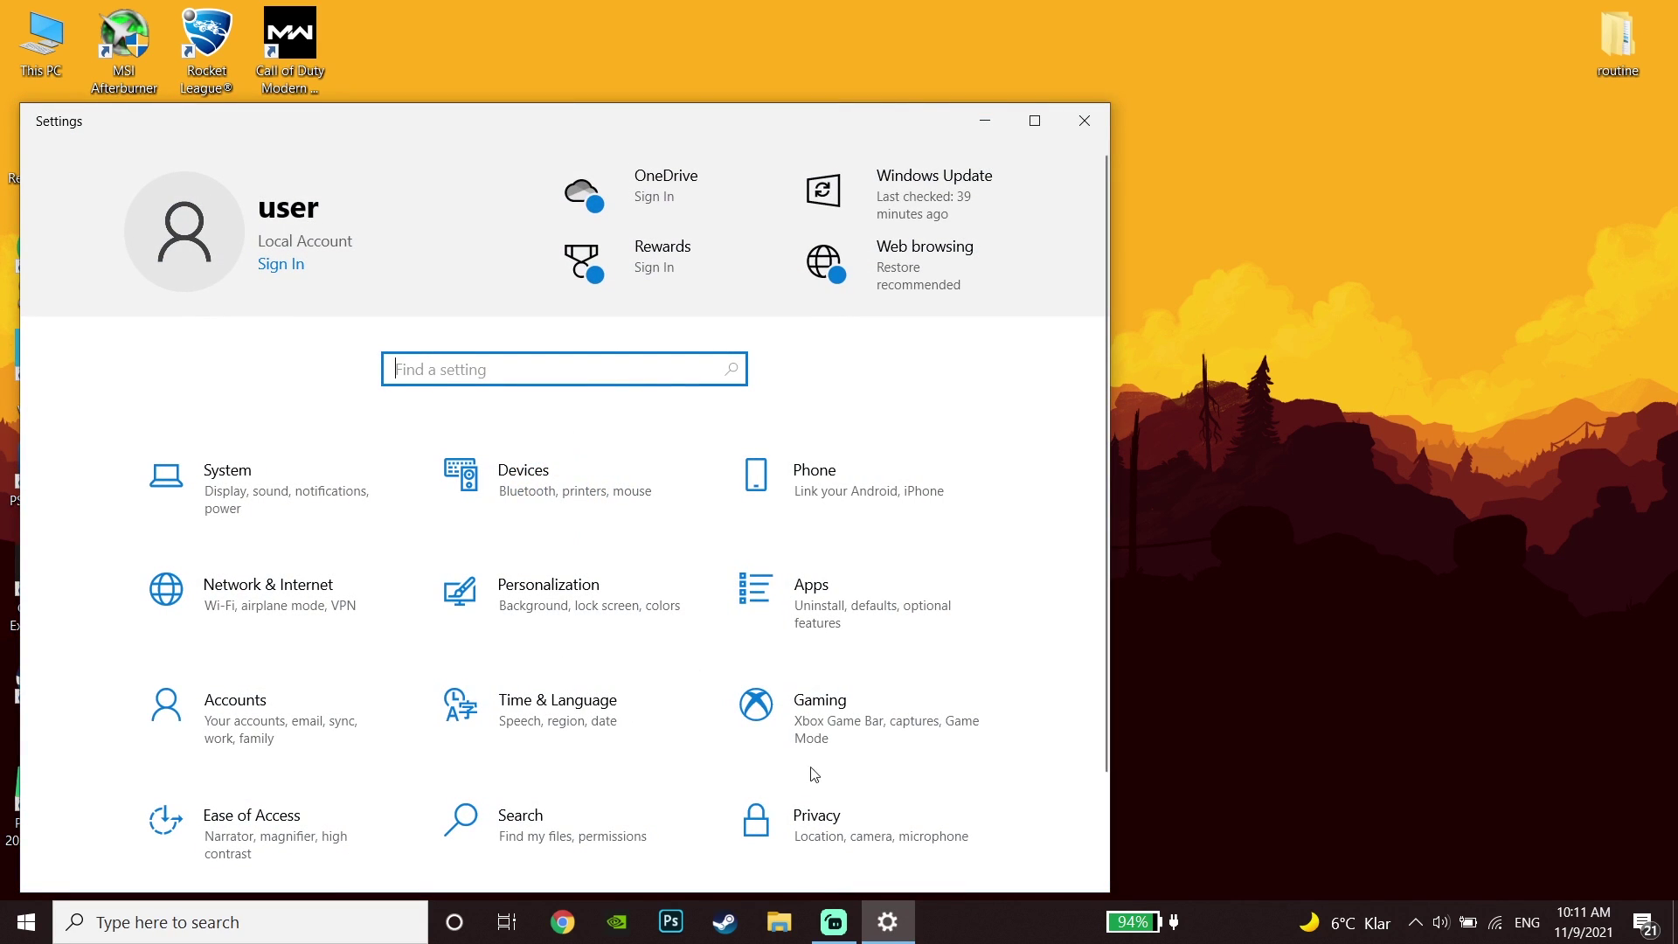
click(757, 819)
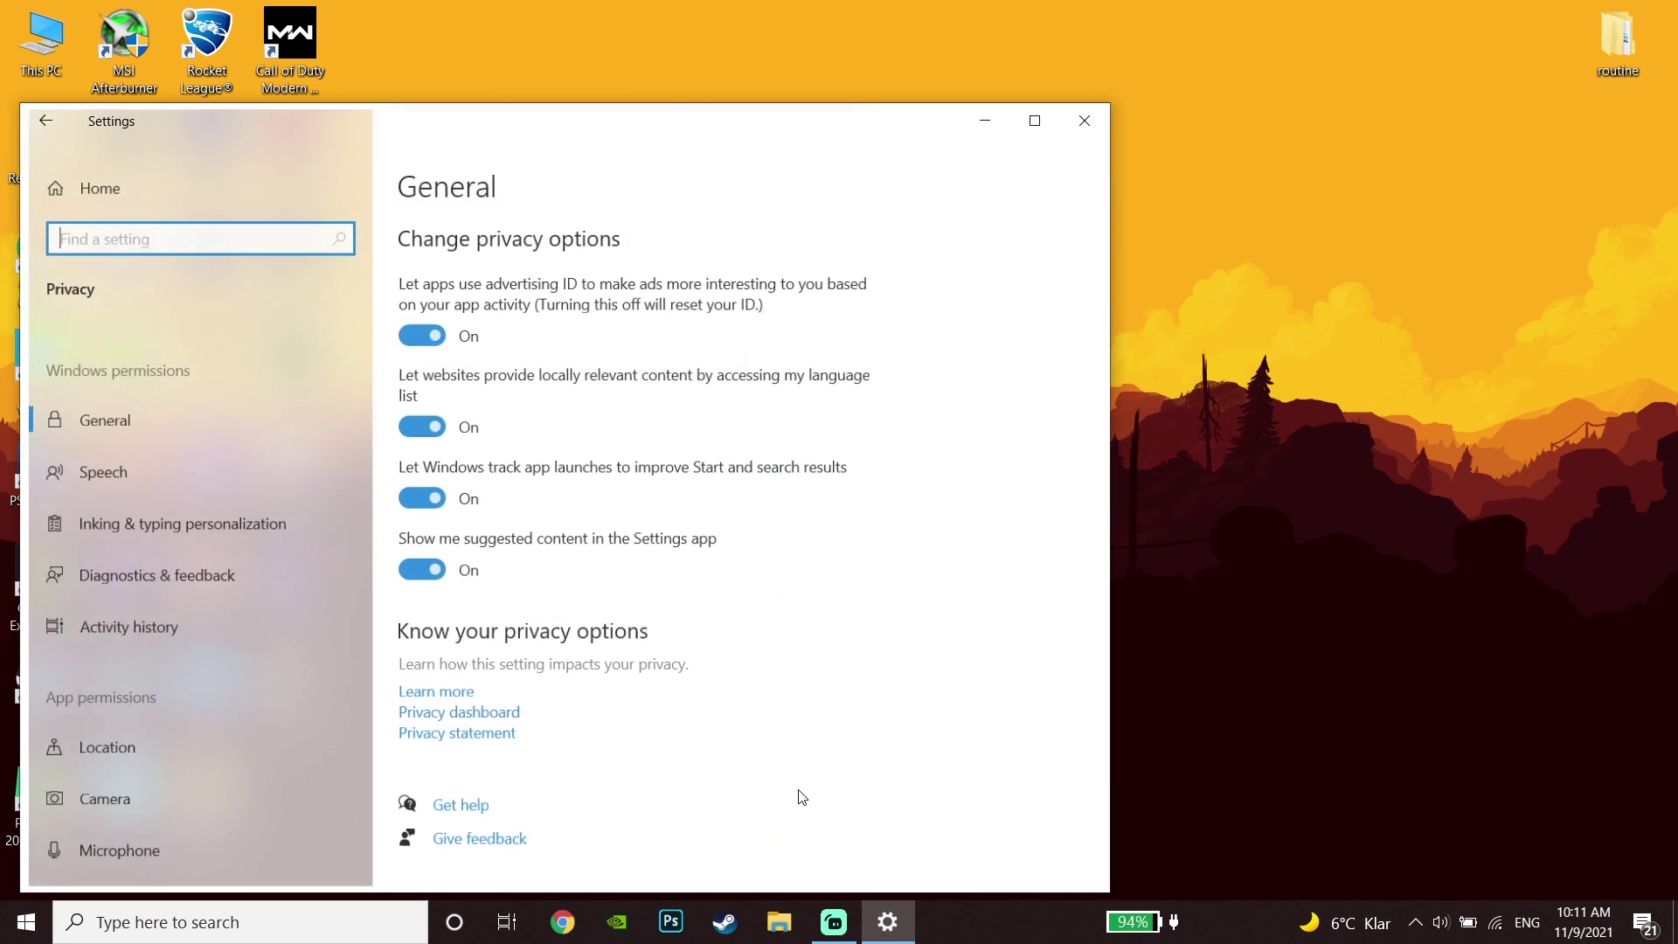
click(208, 837)
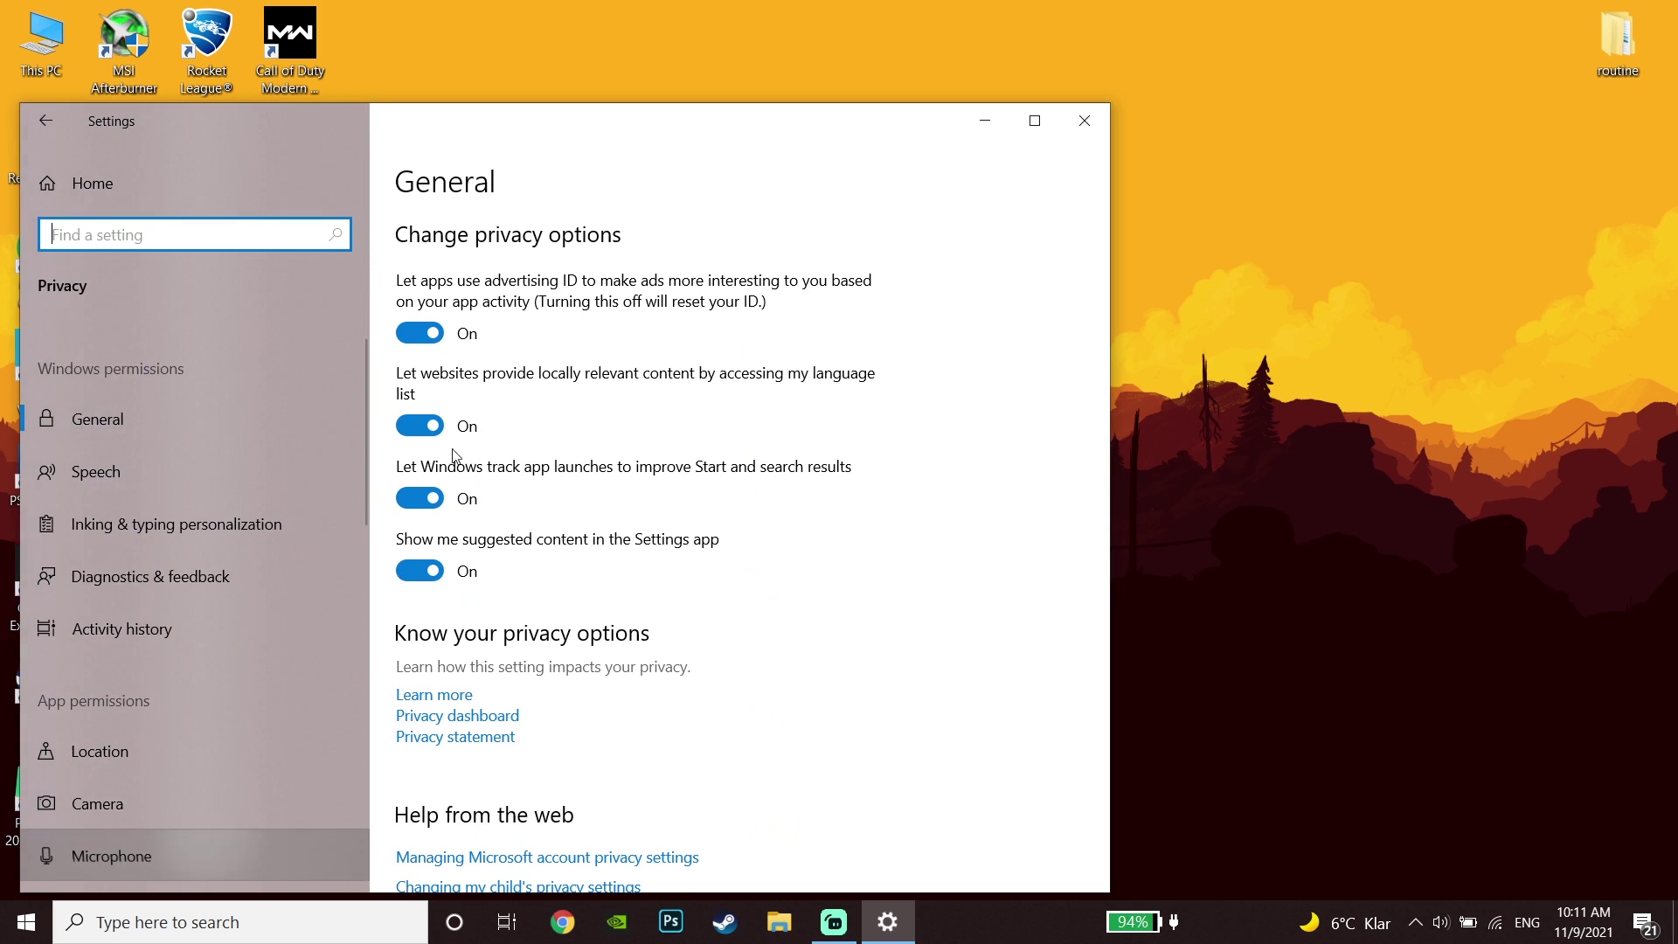
click(1045, 131)
Step: Turn on microphone access for this device, for apps, and for desktop apps
click(437, 307)
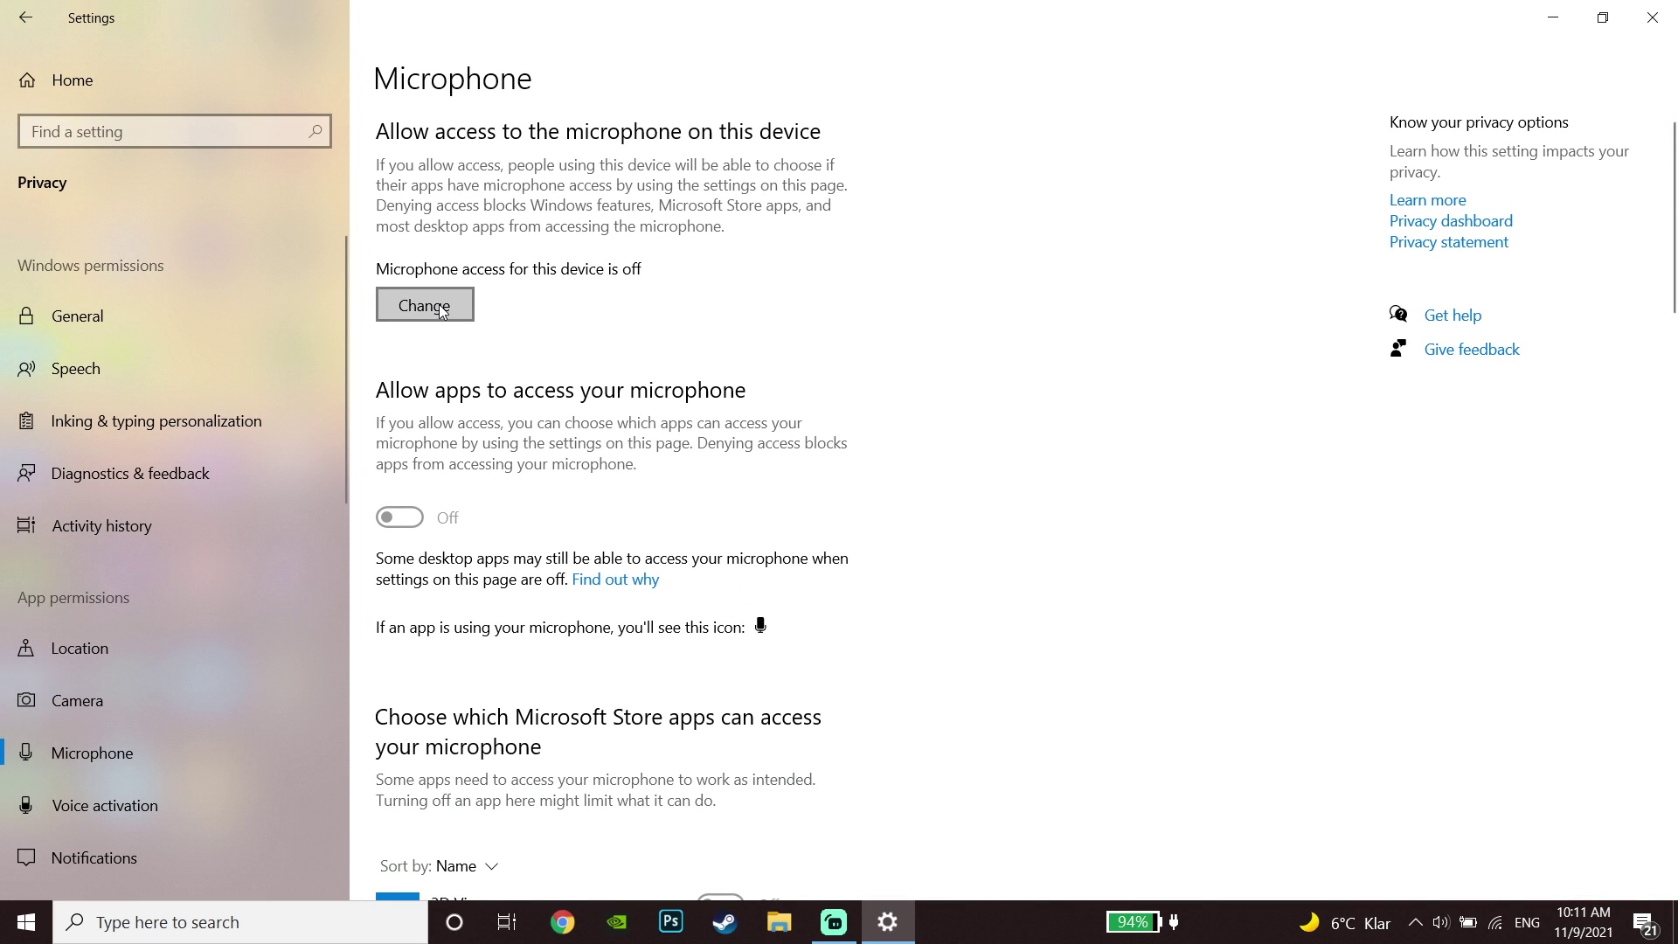
click(341, 233)
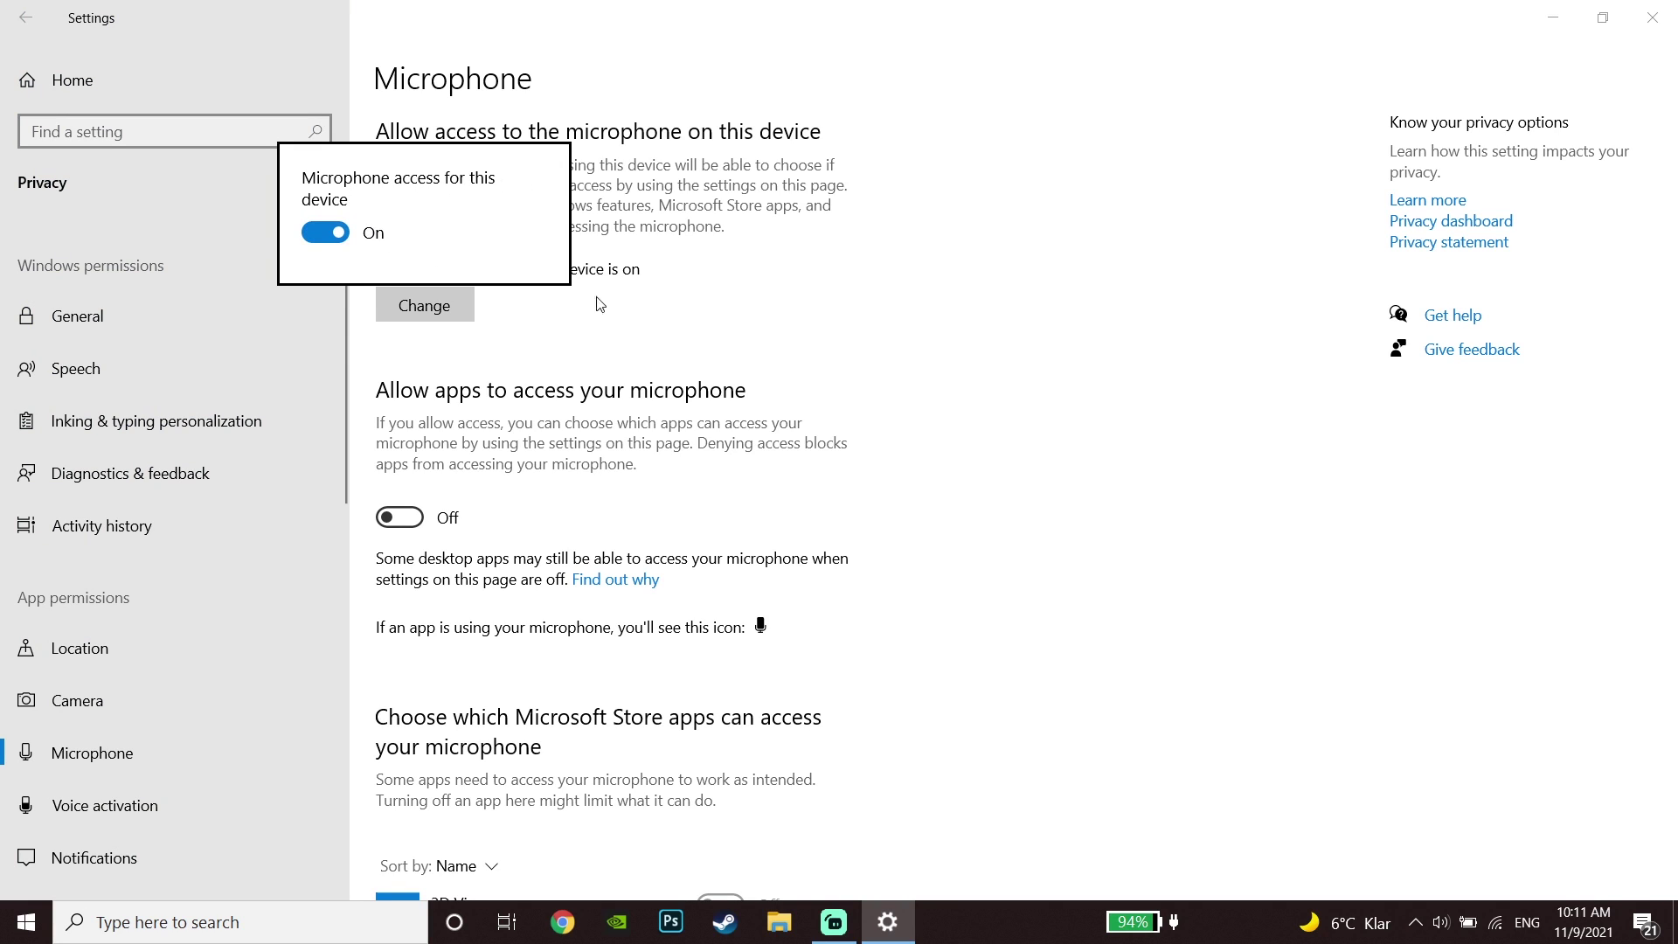
click(627, 351)
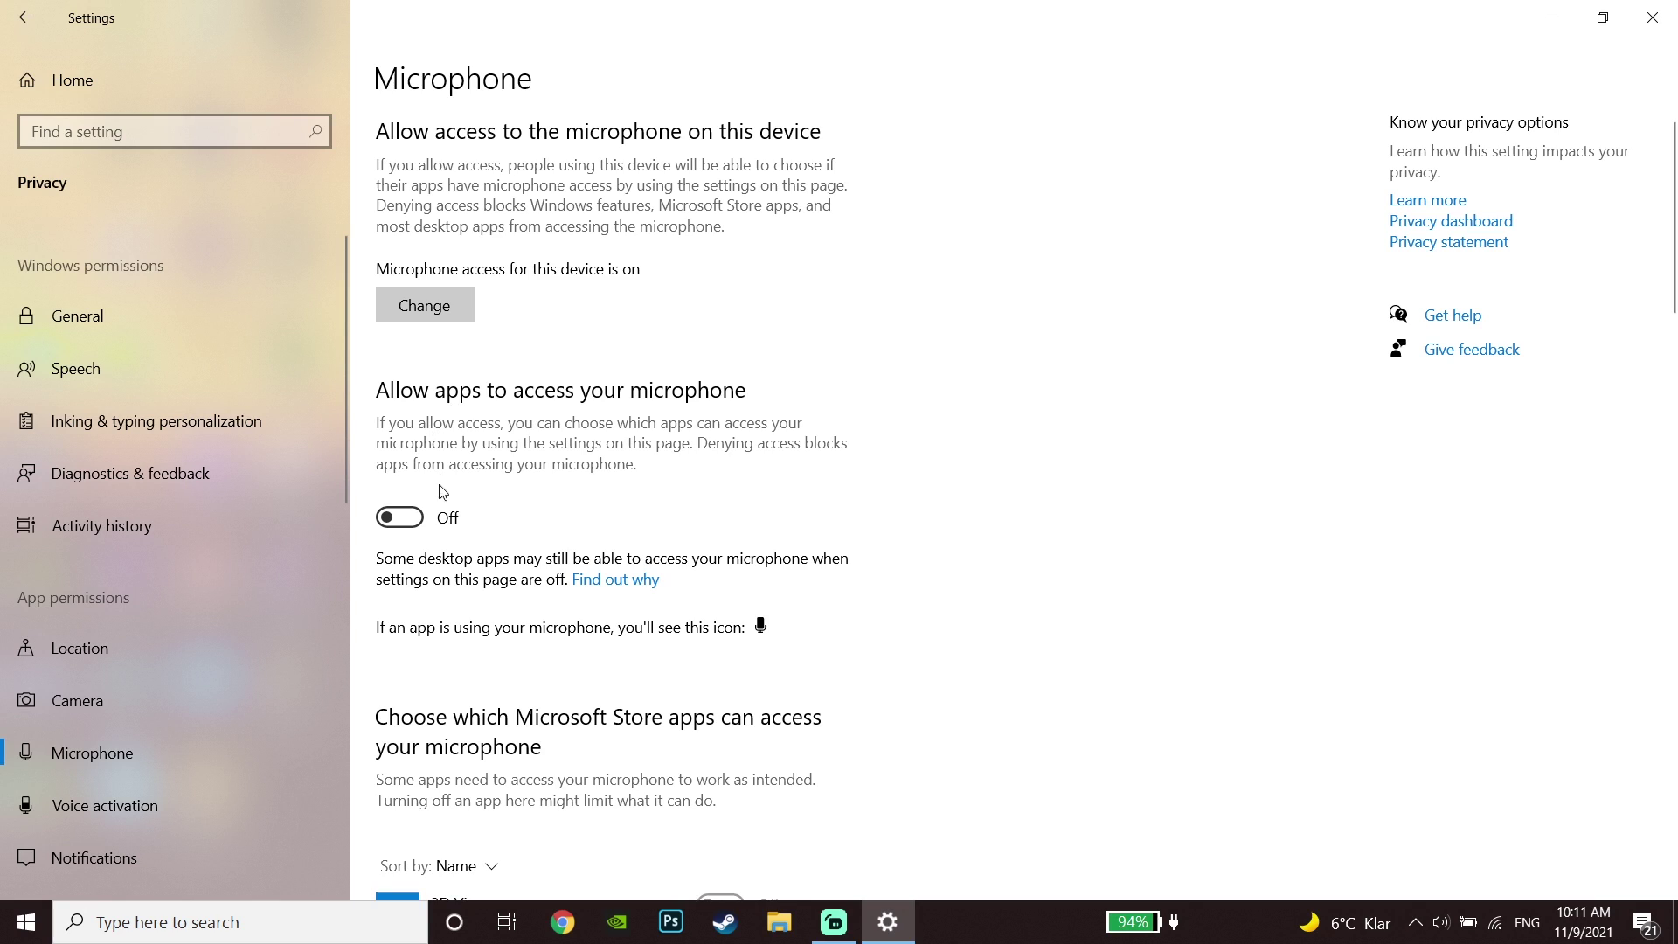
click(412, 517)
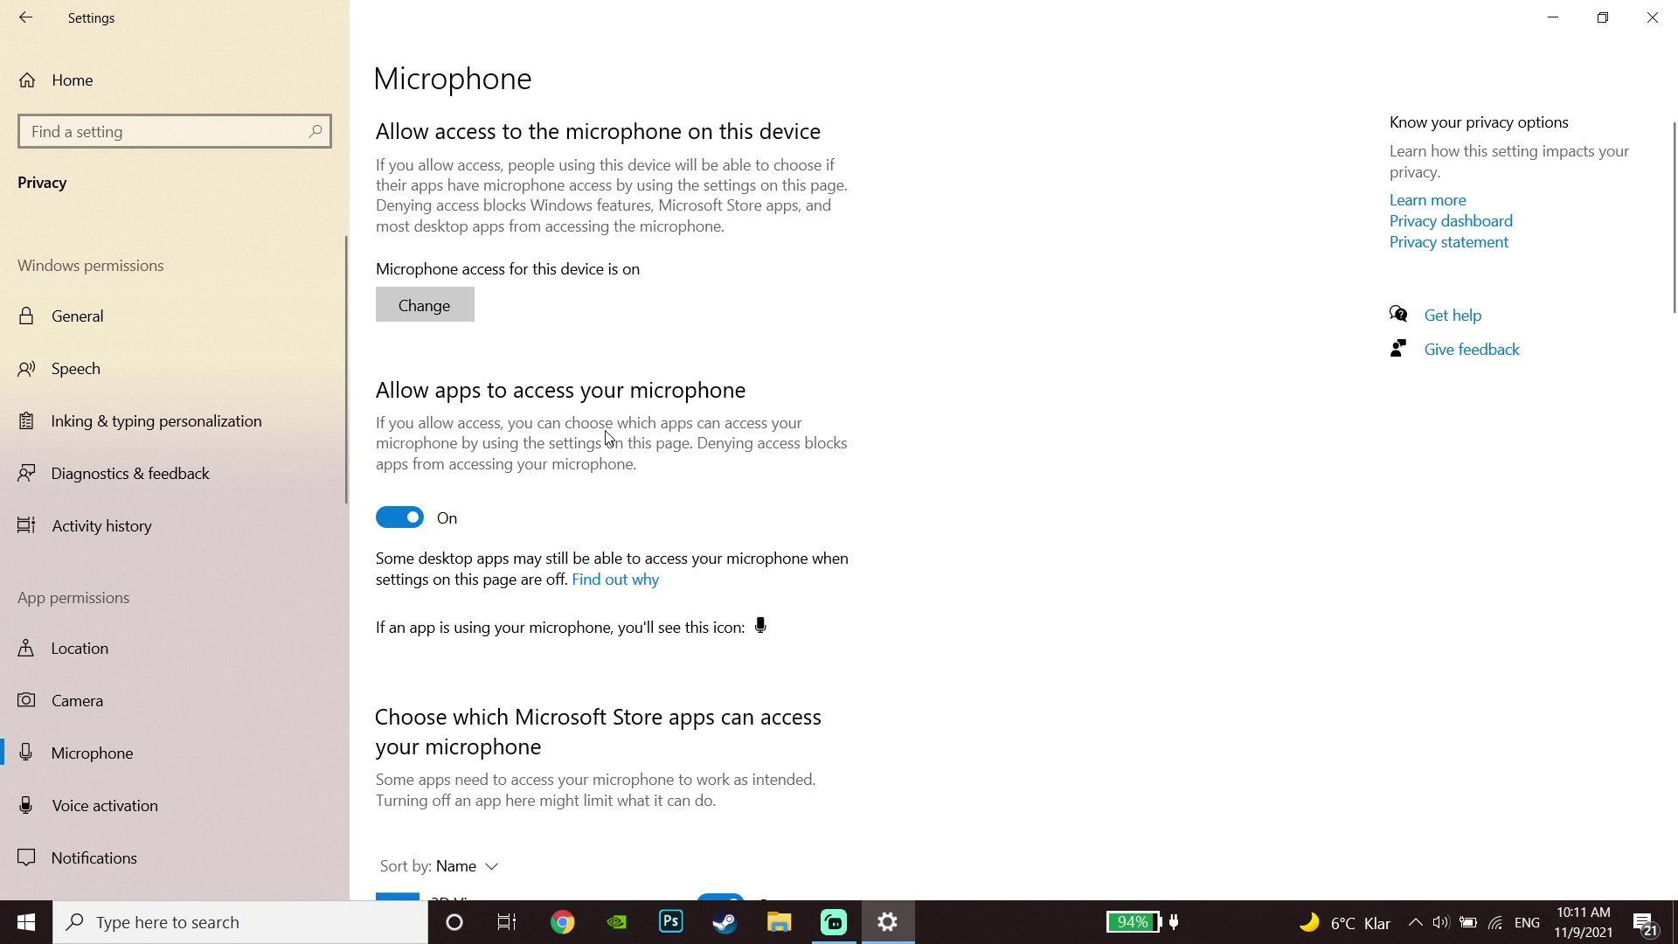
scroll(609, 440, down, 15)
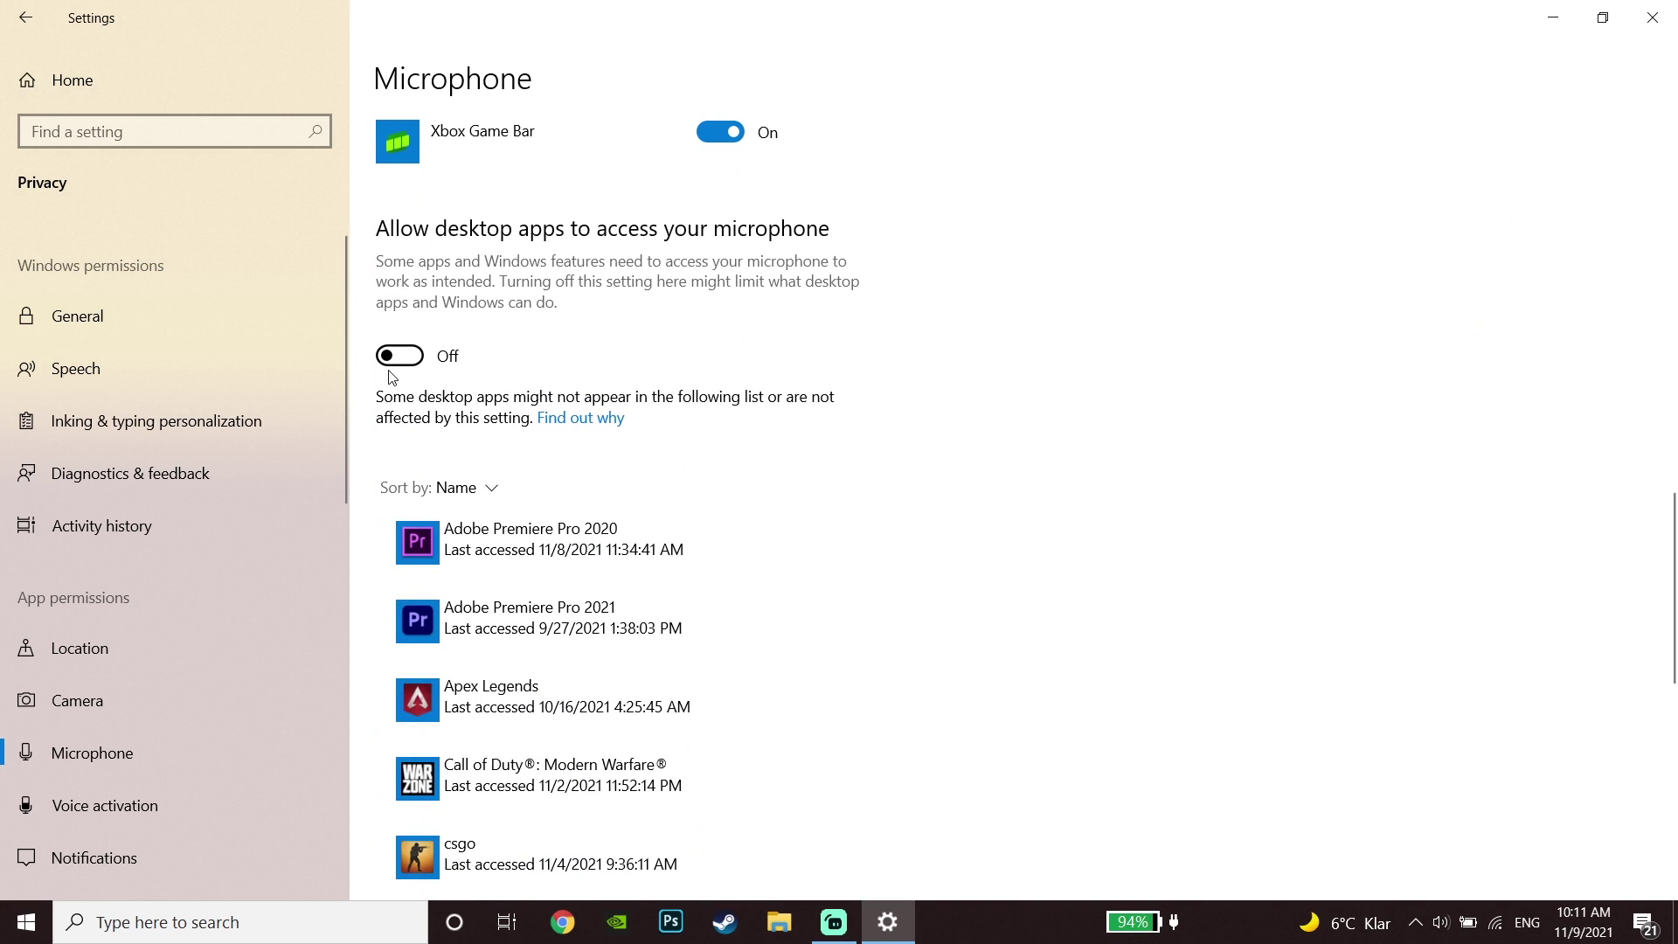
click(405, 363)
scroll(681, 356, up, 15)
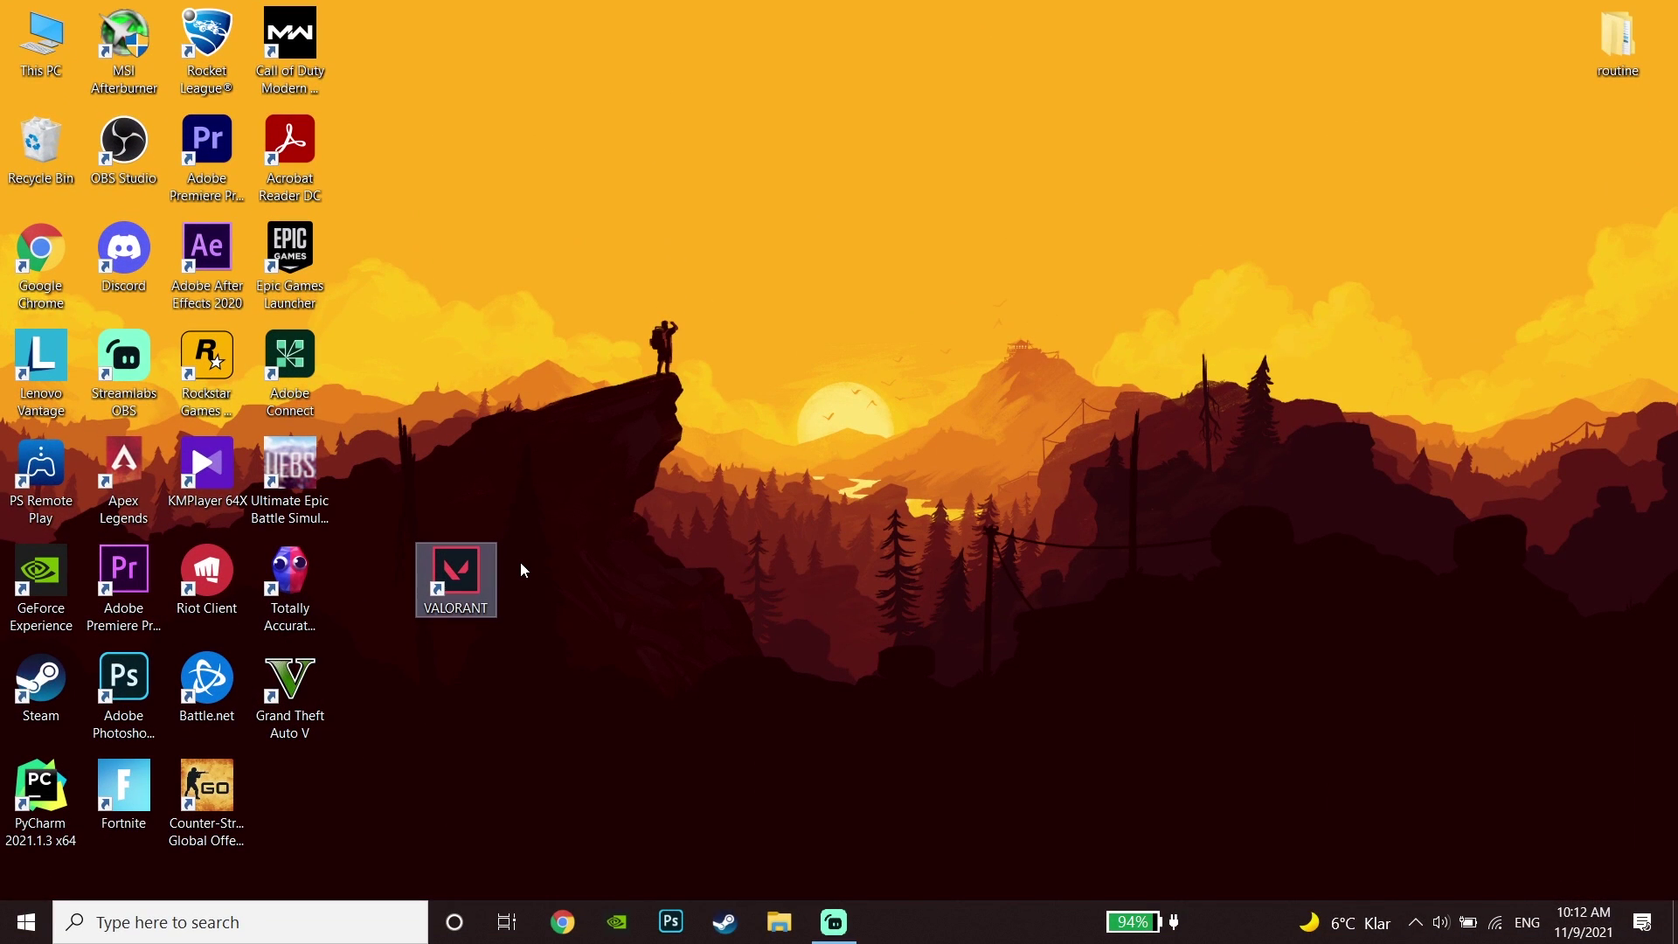
Step: In Control Panel's Sound settings, select External Mic on the Recording tab
click(384, 928)
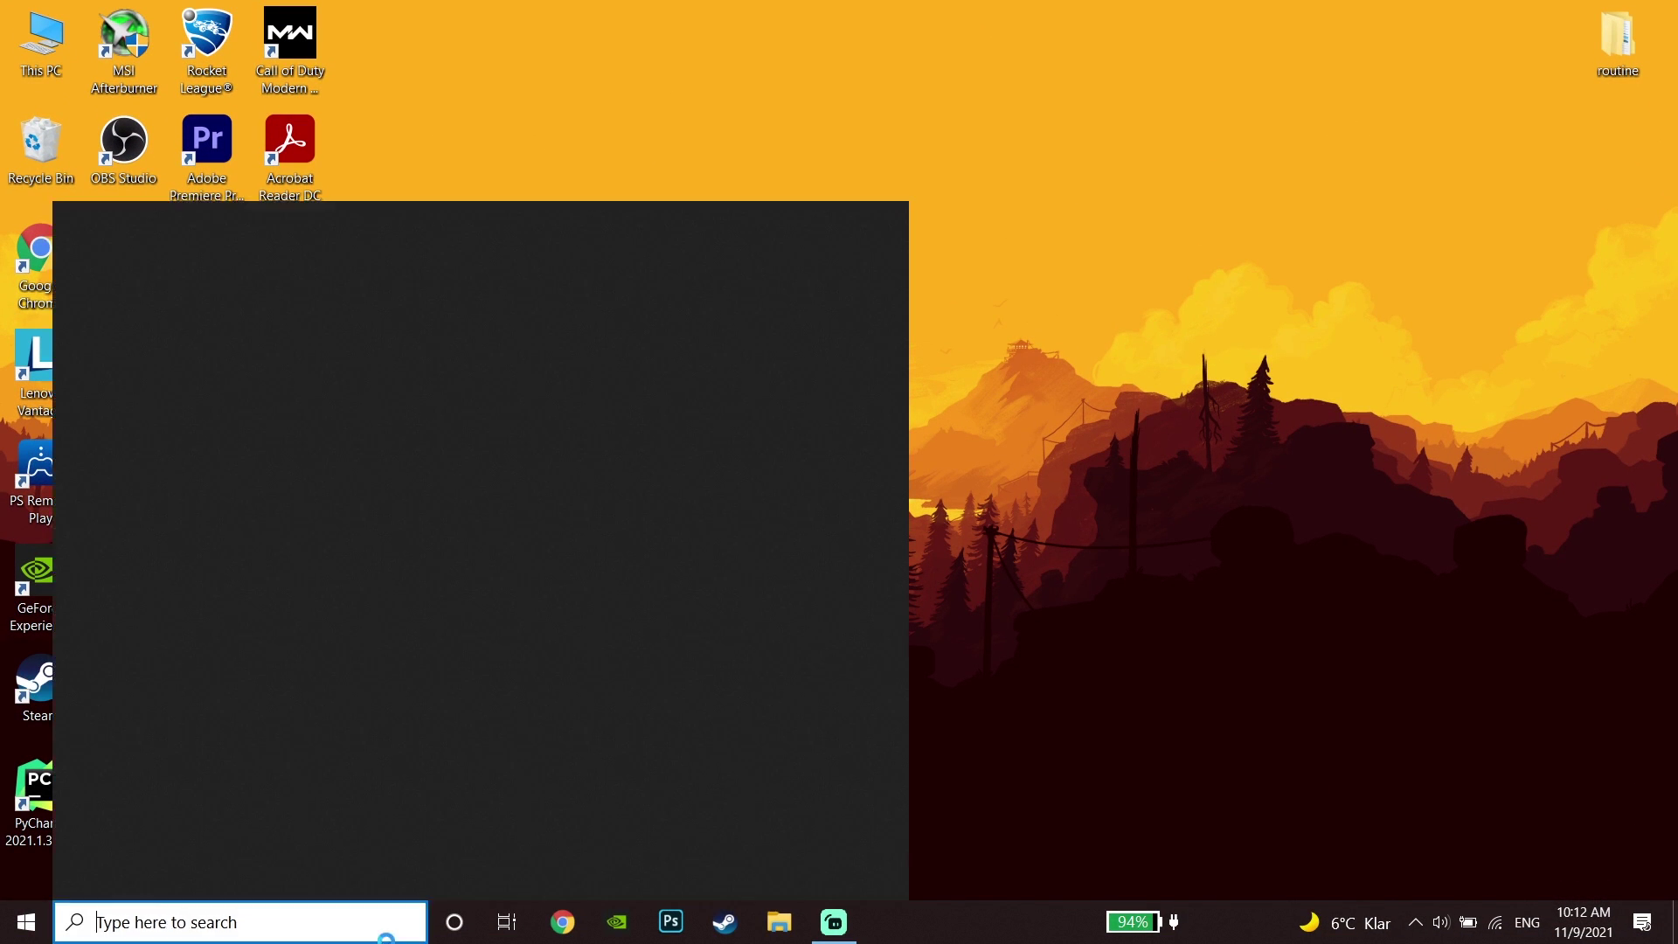
text(co)
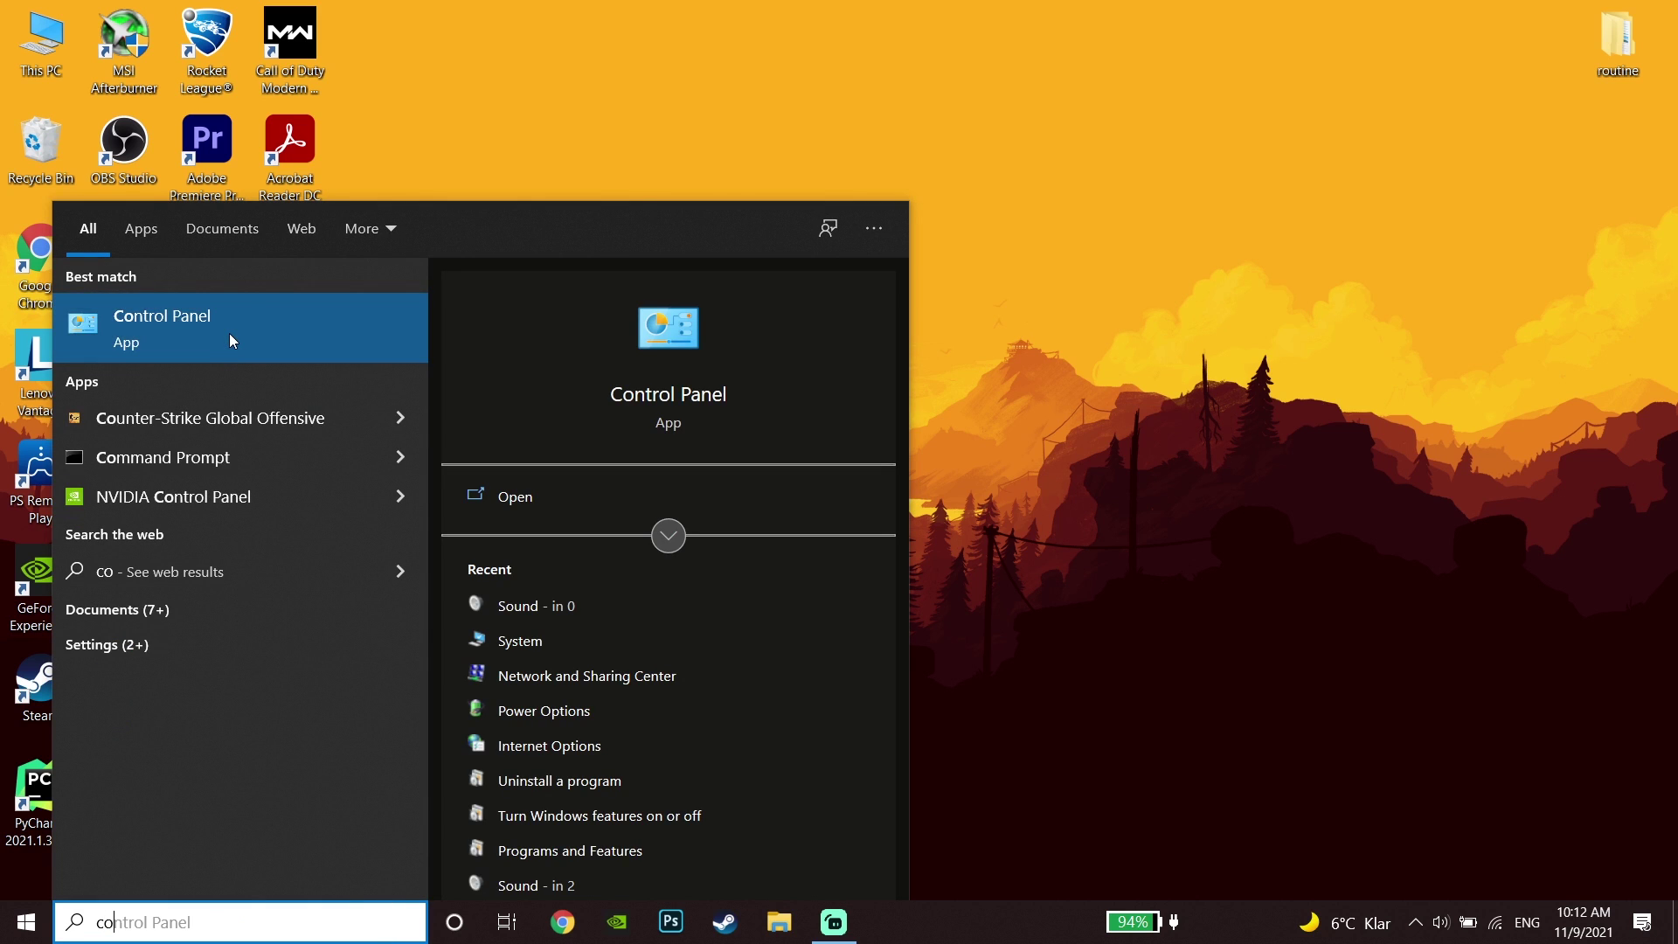
click(231, 335)
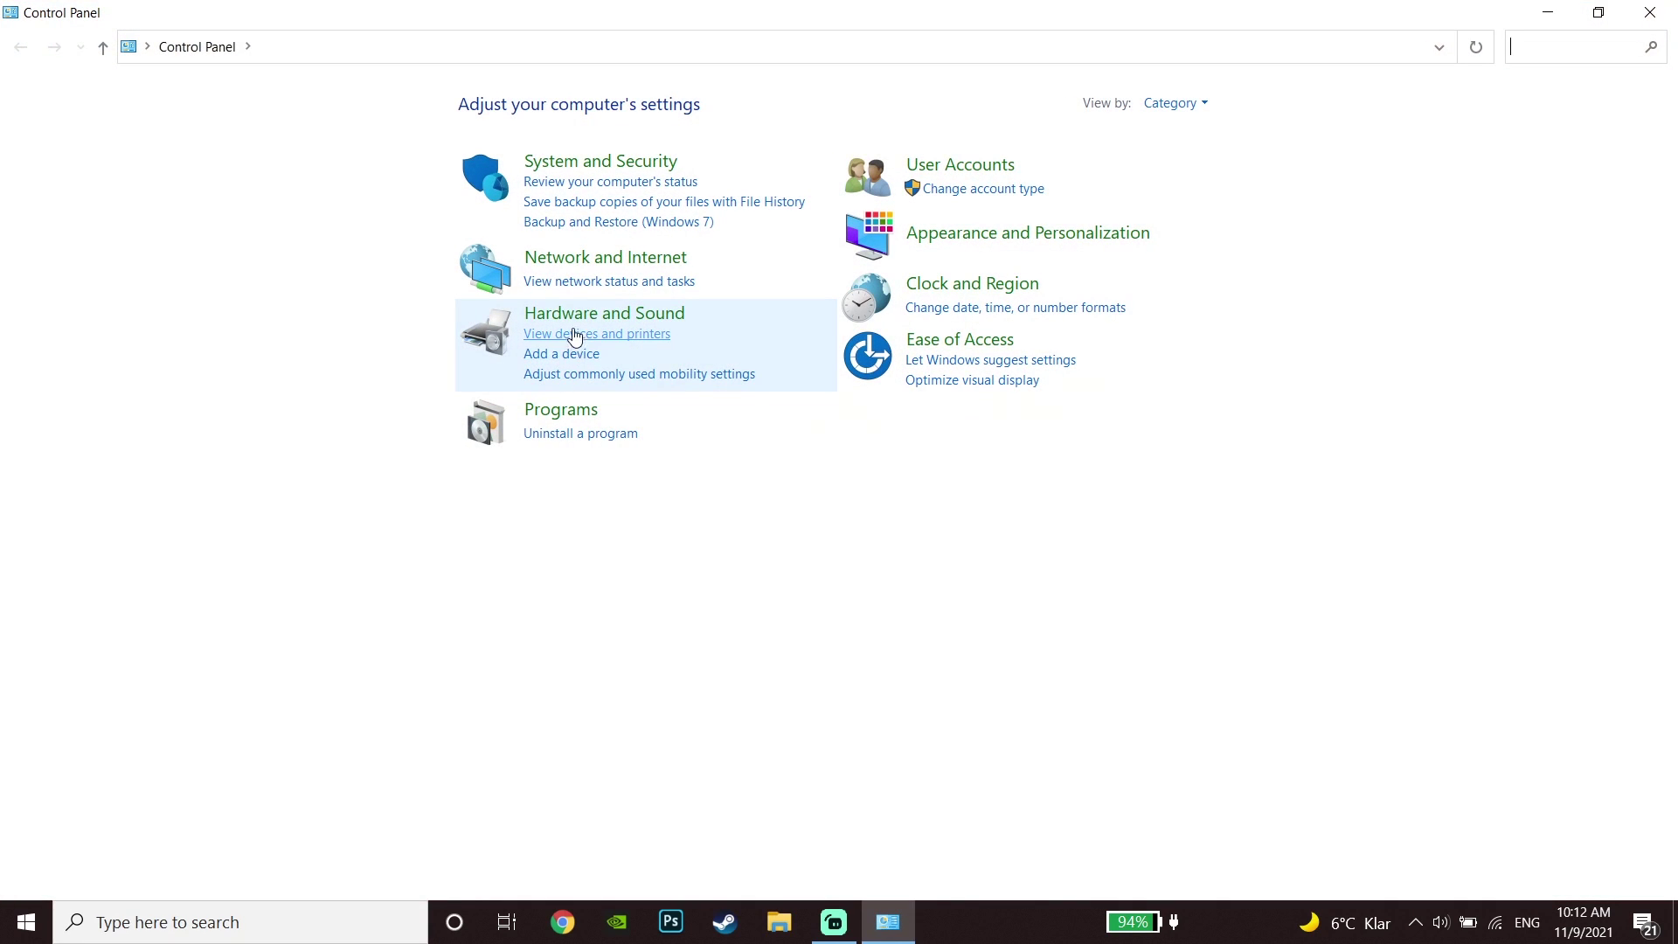
click(549, 320)
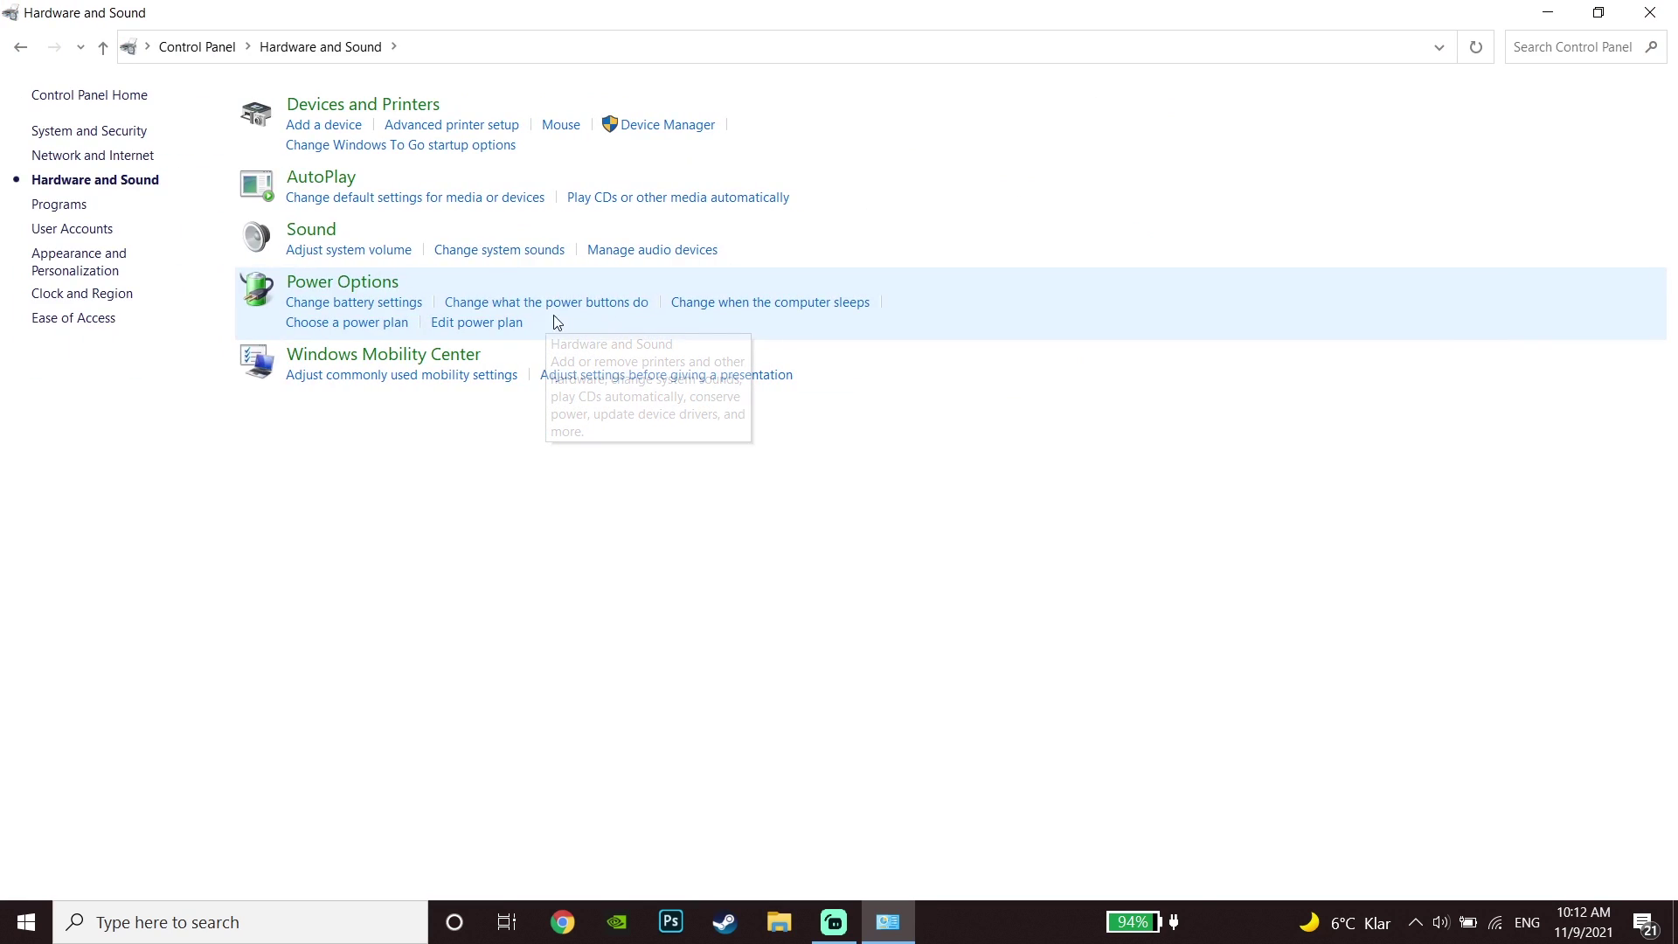
click(335, 228)
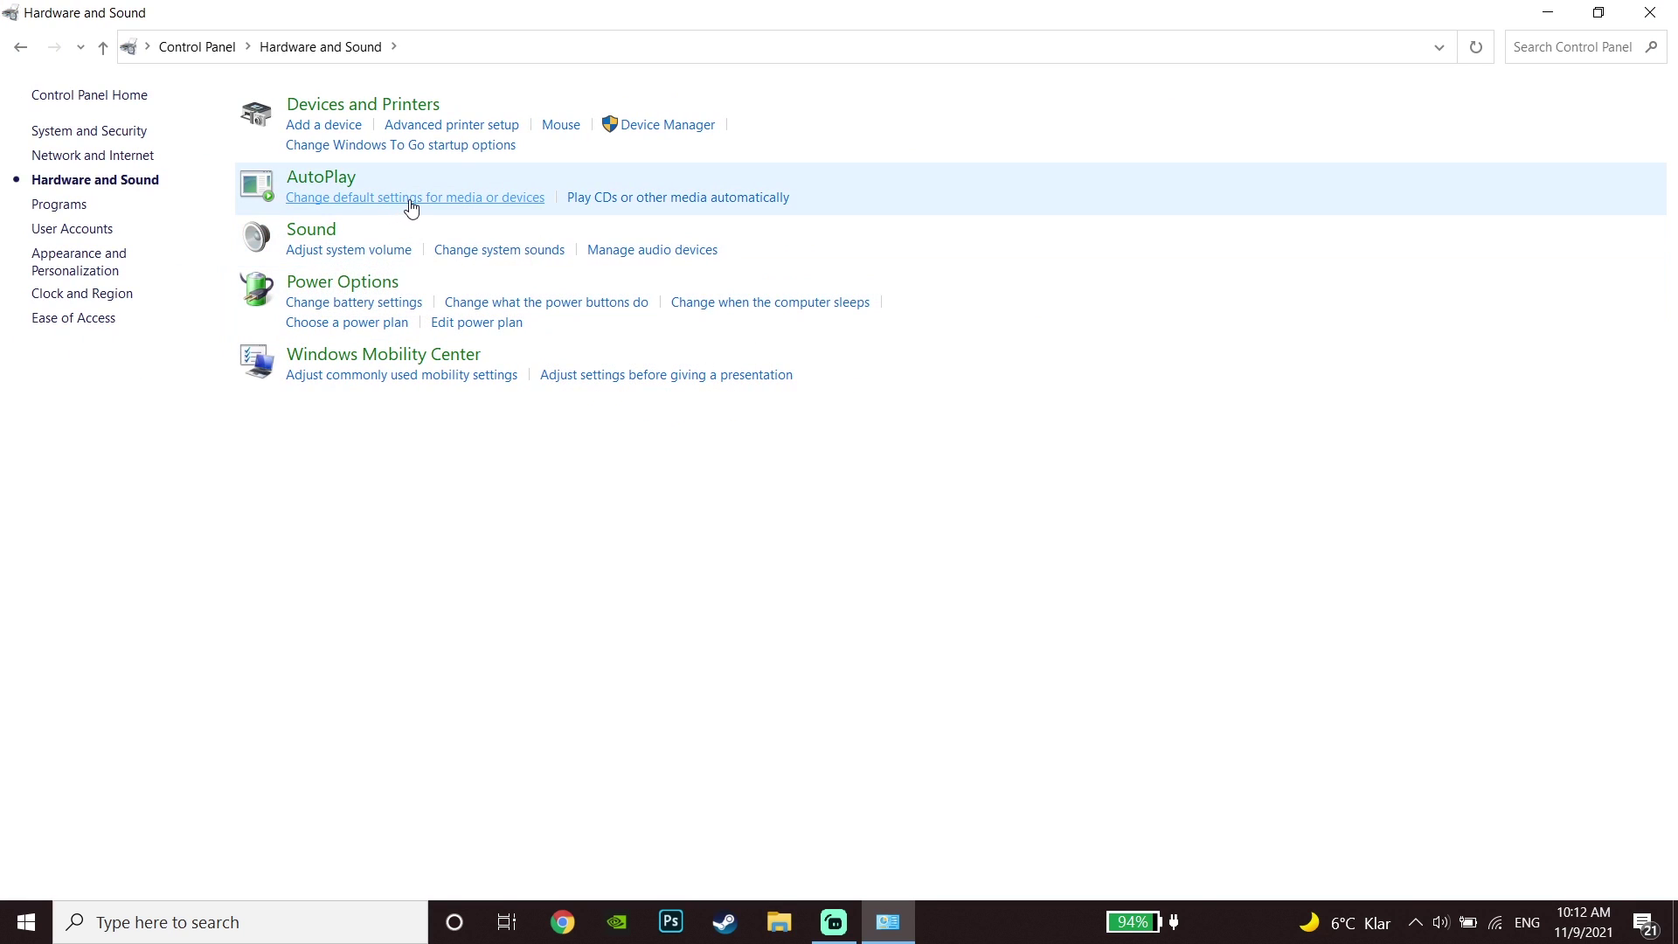
click(121, 74)
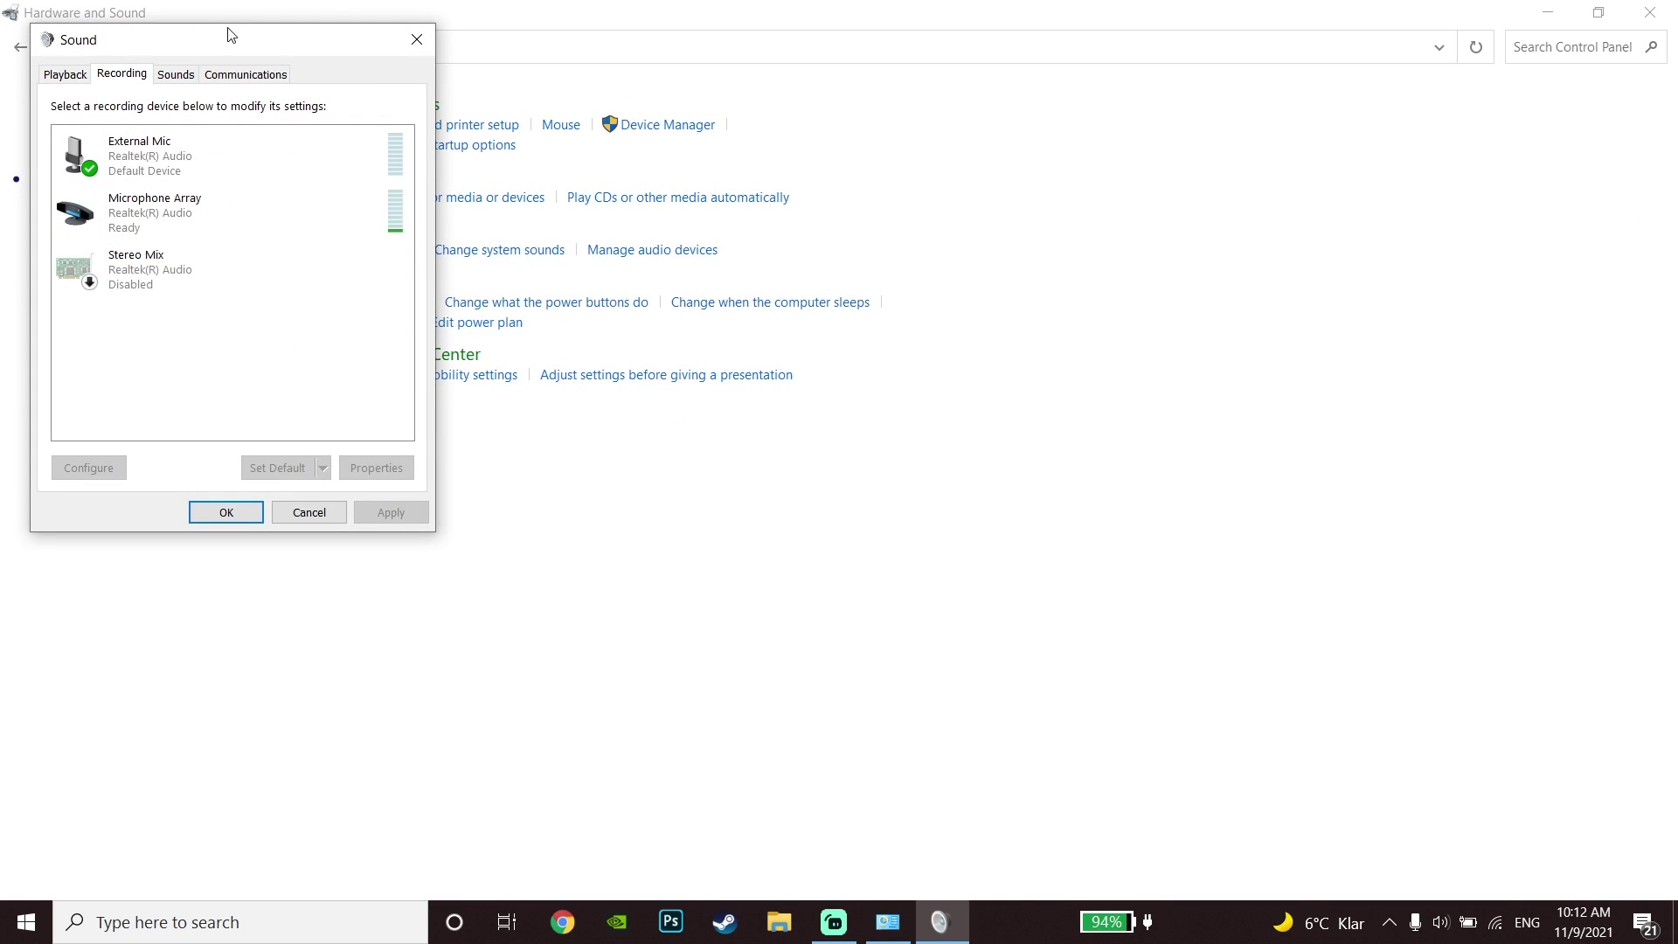
drag(231, 39, 713, 135)
click(685, 296)
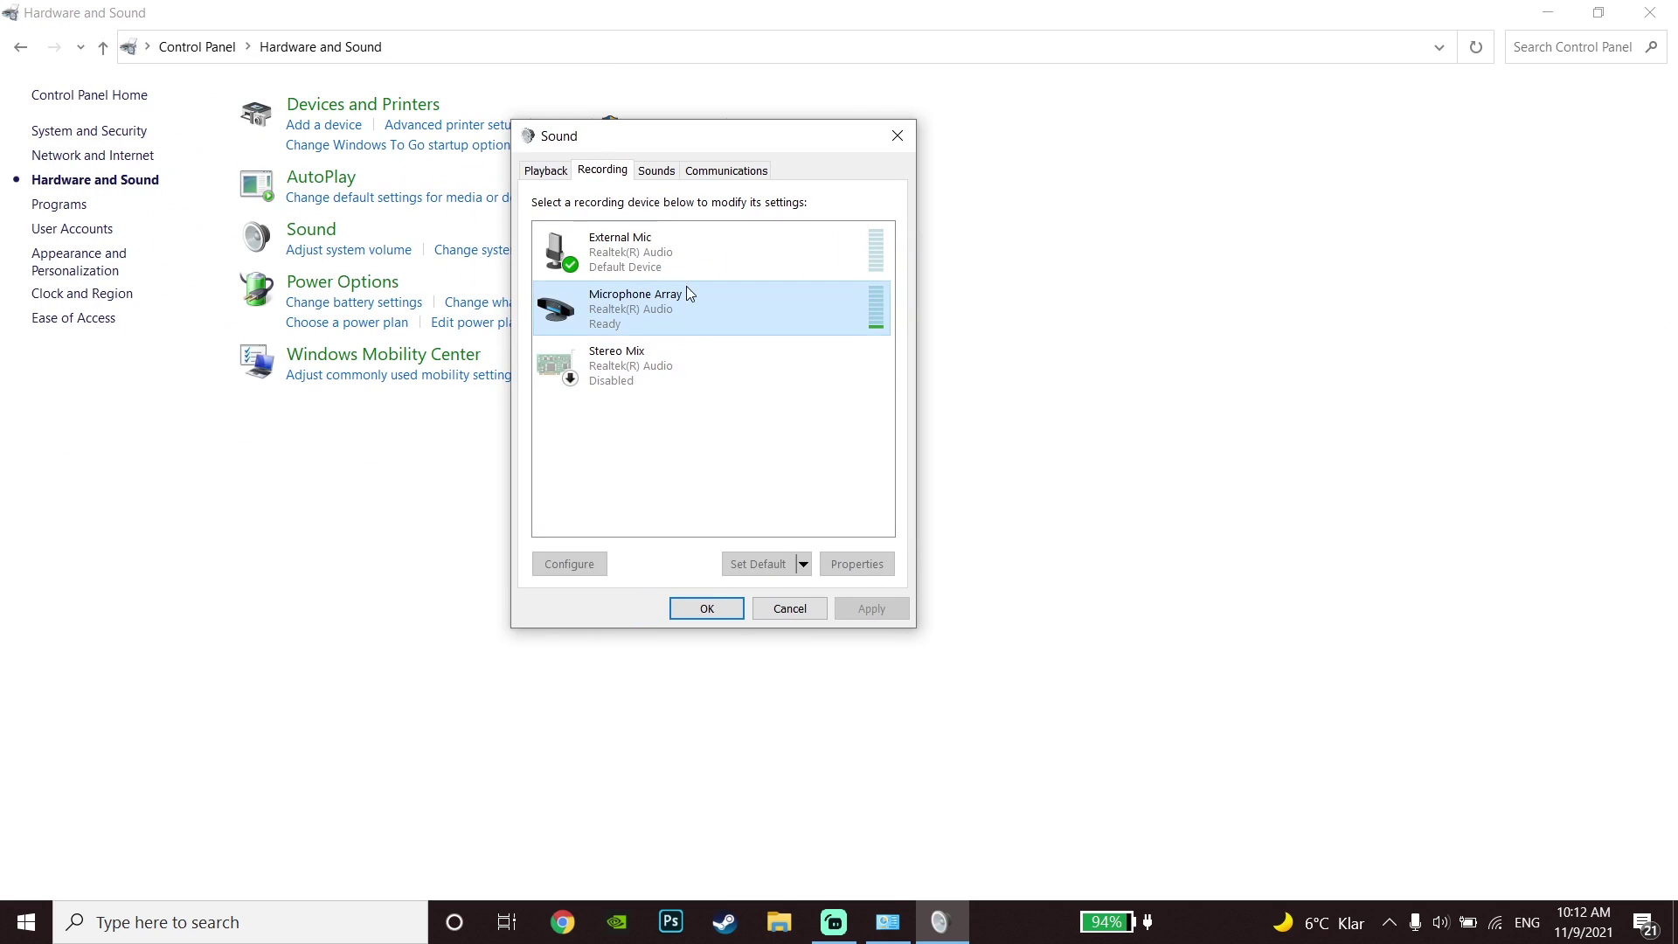
click(678, 248)
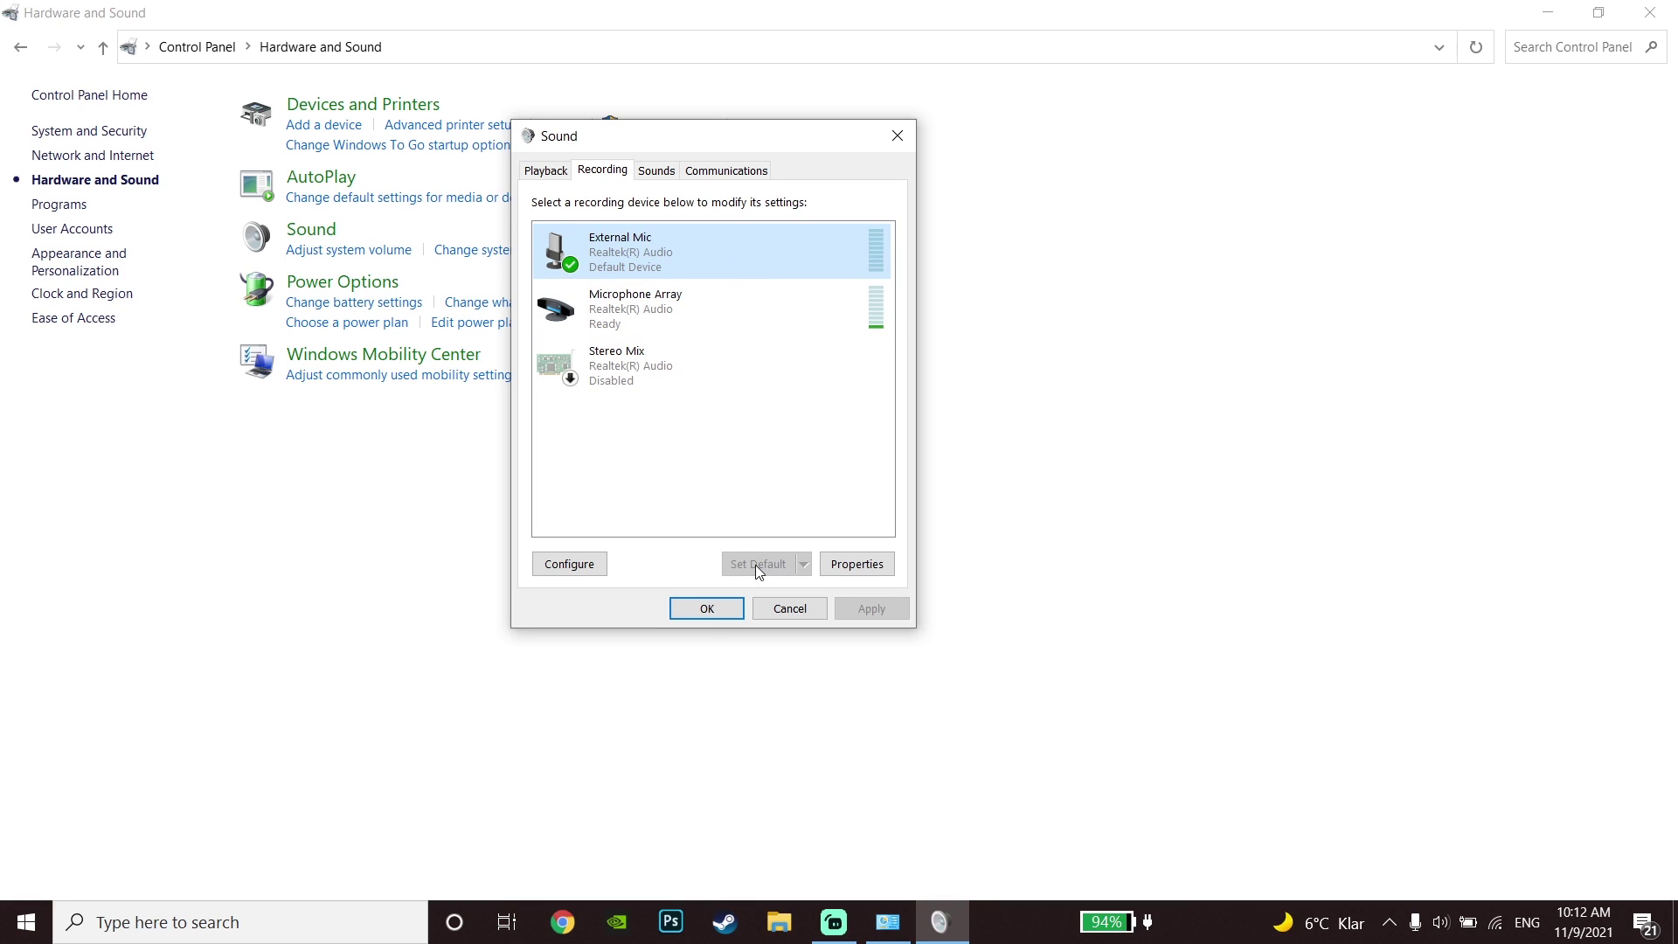
Step: Set the External Mic's recording level to 100 and confirm both dialogs
click(852, 575)
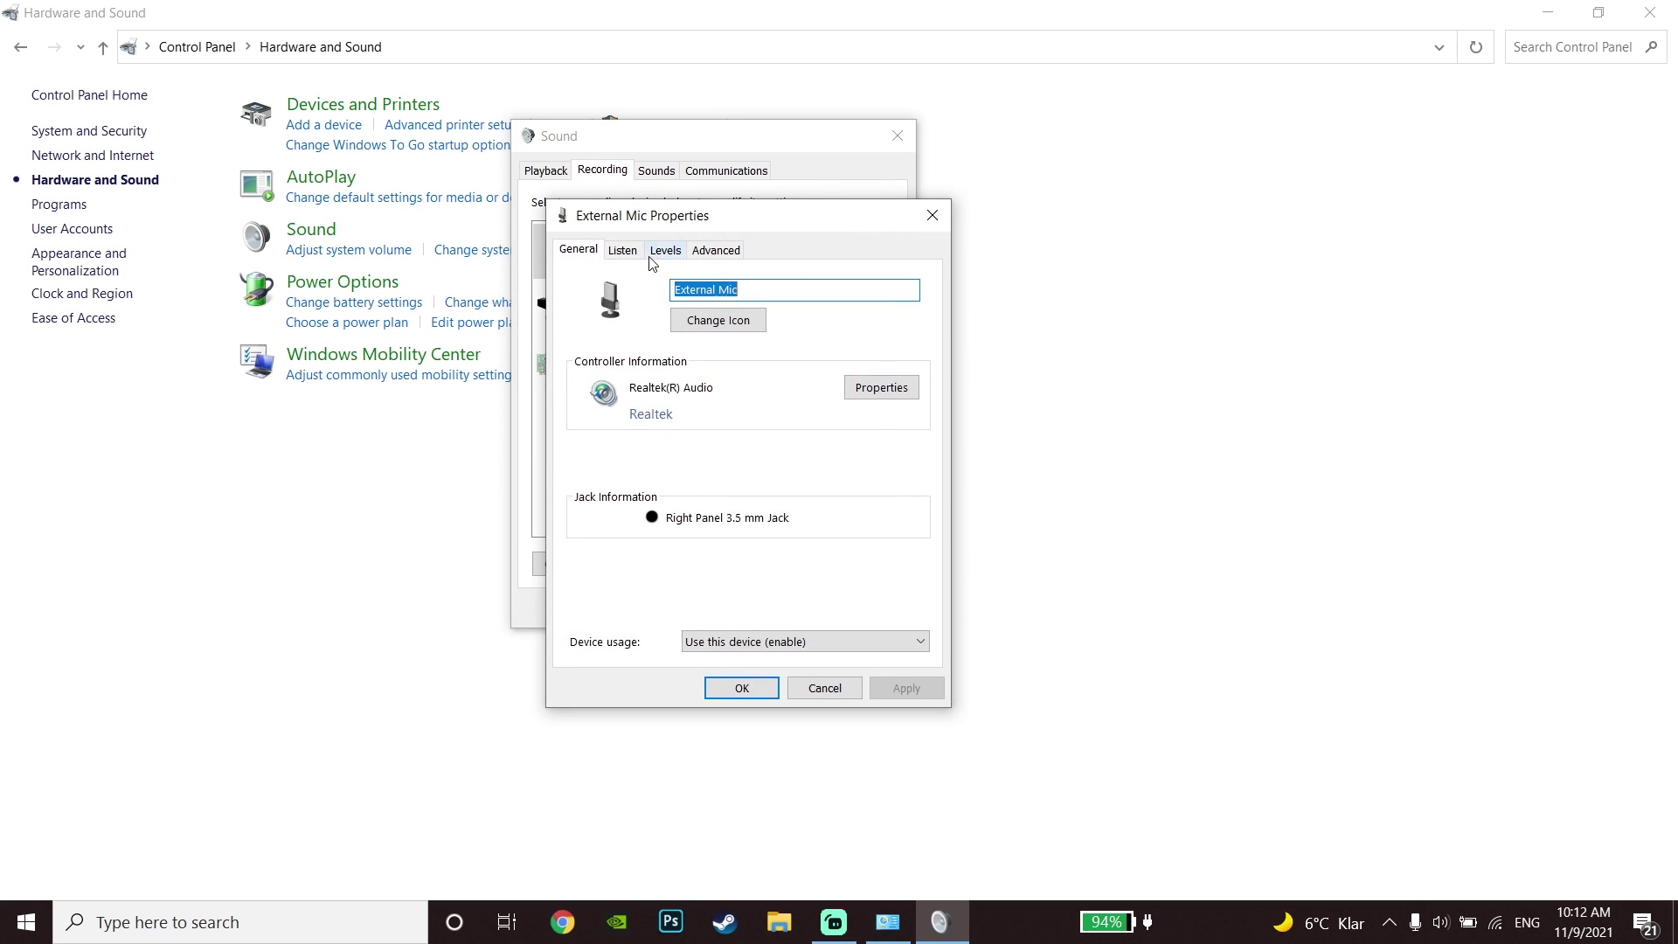
click(662, 251)
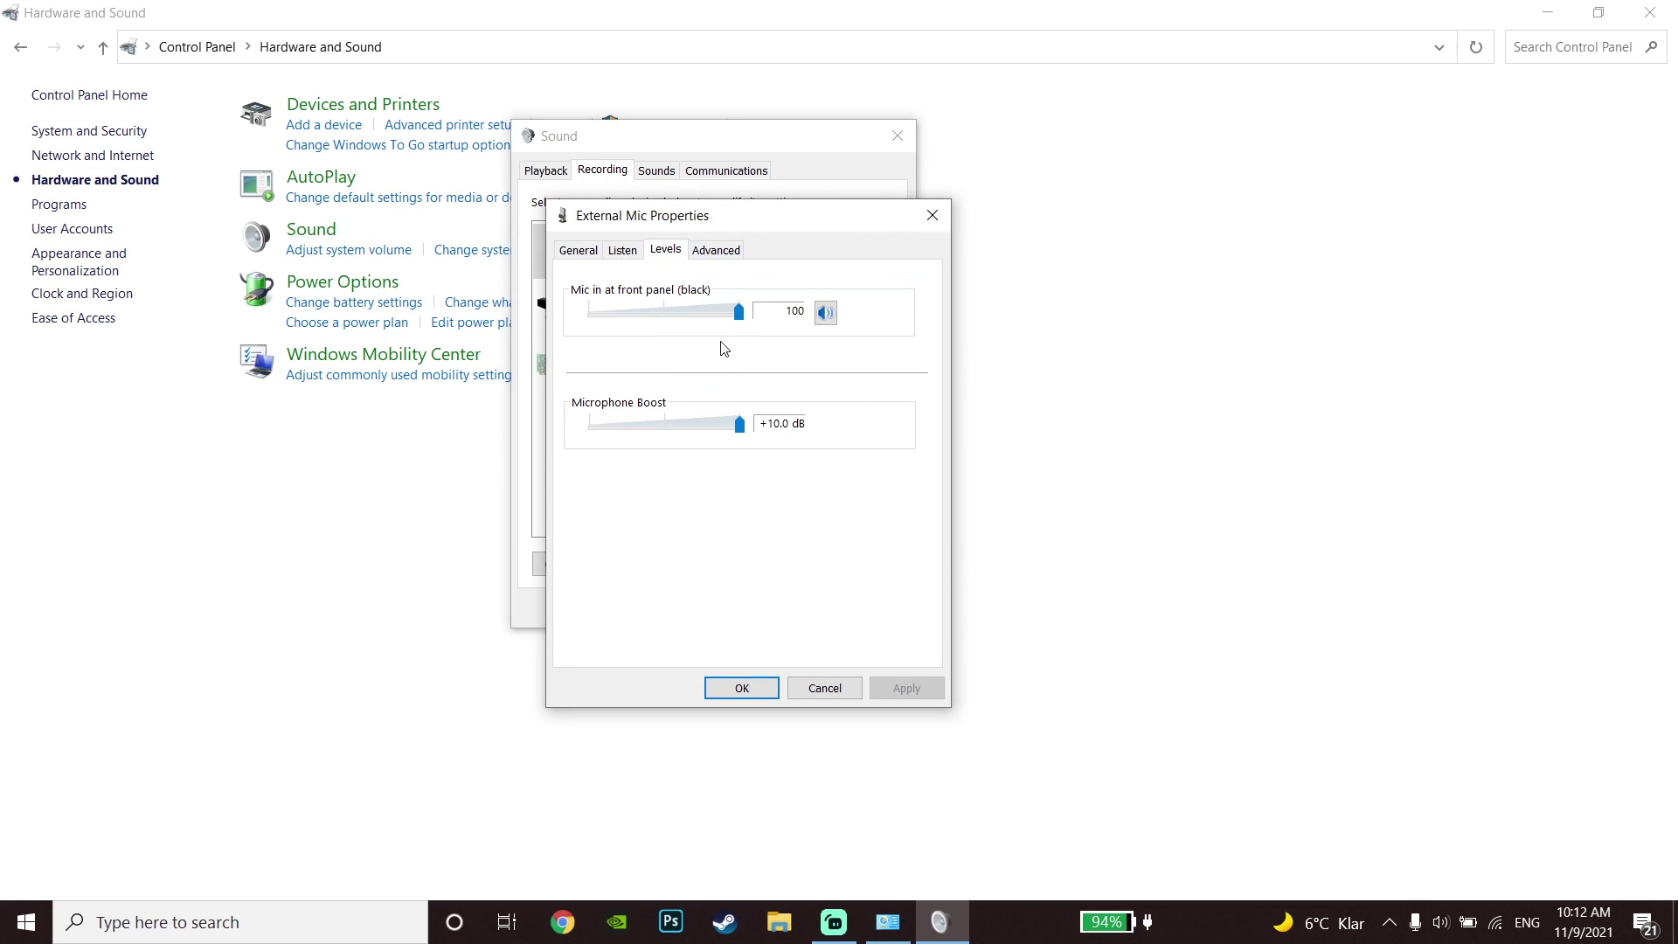
mouse_move(736, 311)
mouse_down()
mouse_move(631, 316)
mouse_move(753, 317)
mouse_up()
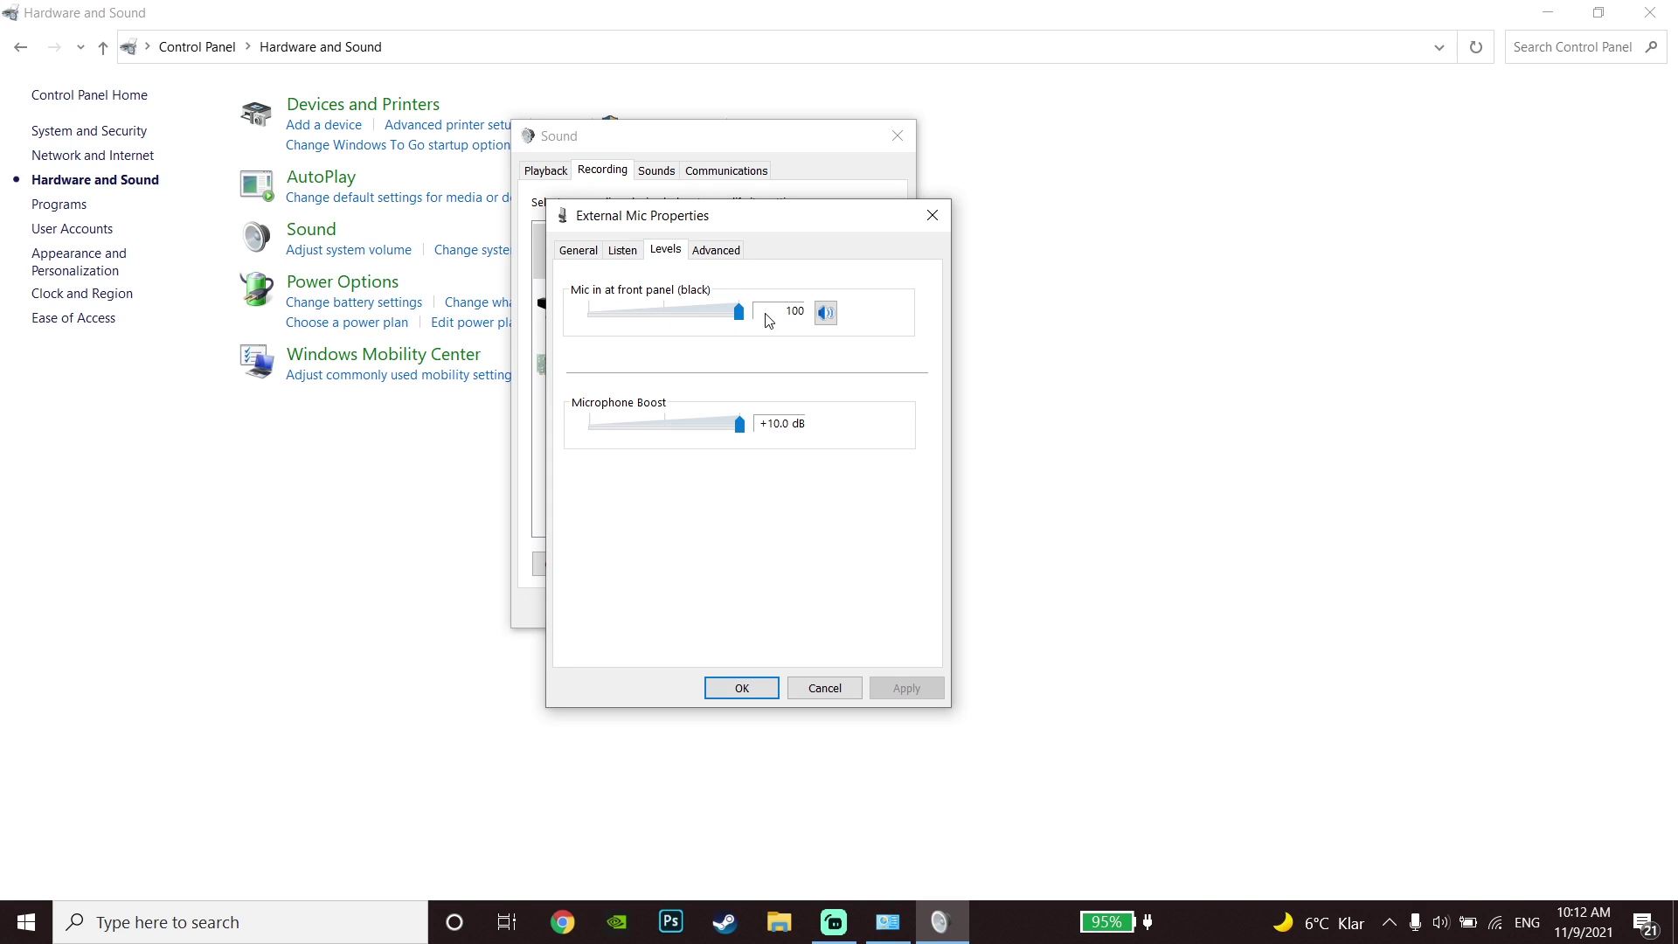
click(765, 687)
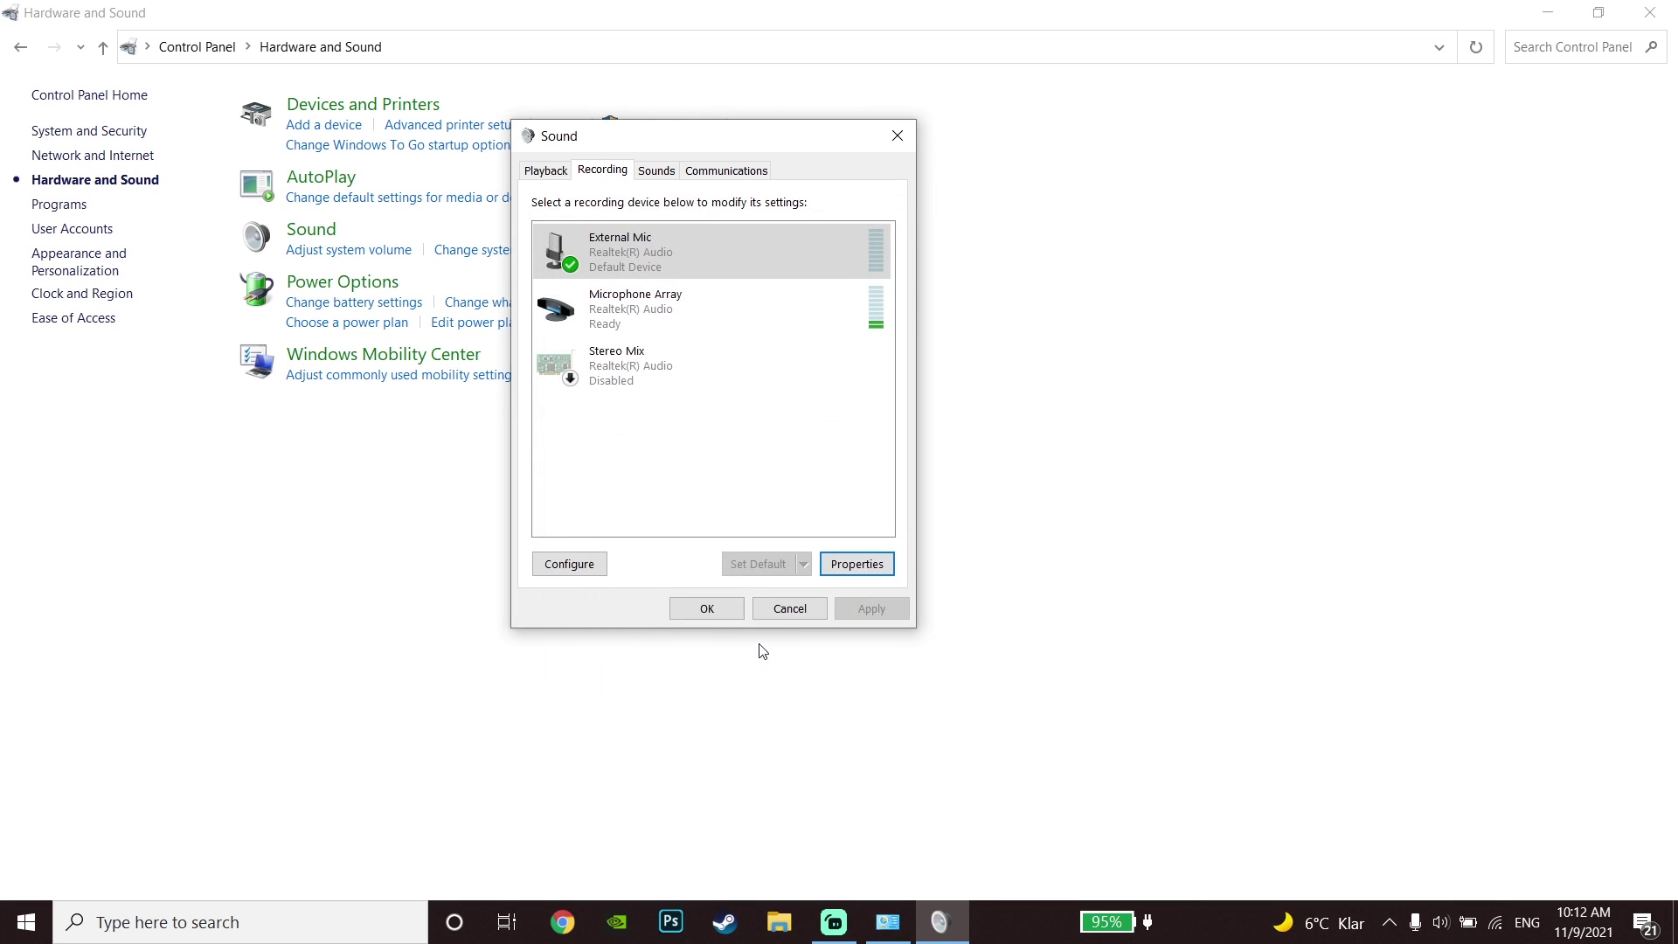
click(716, 612)
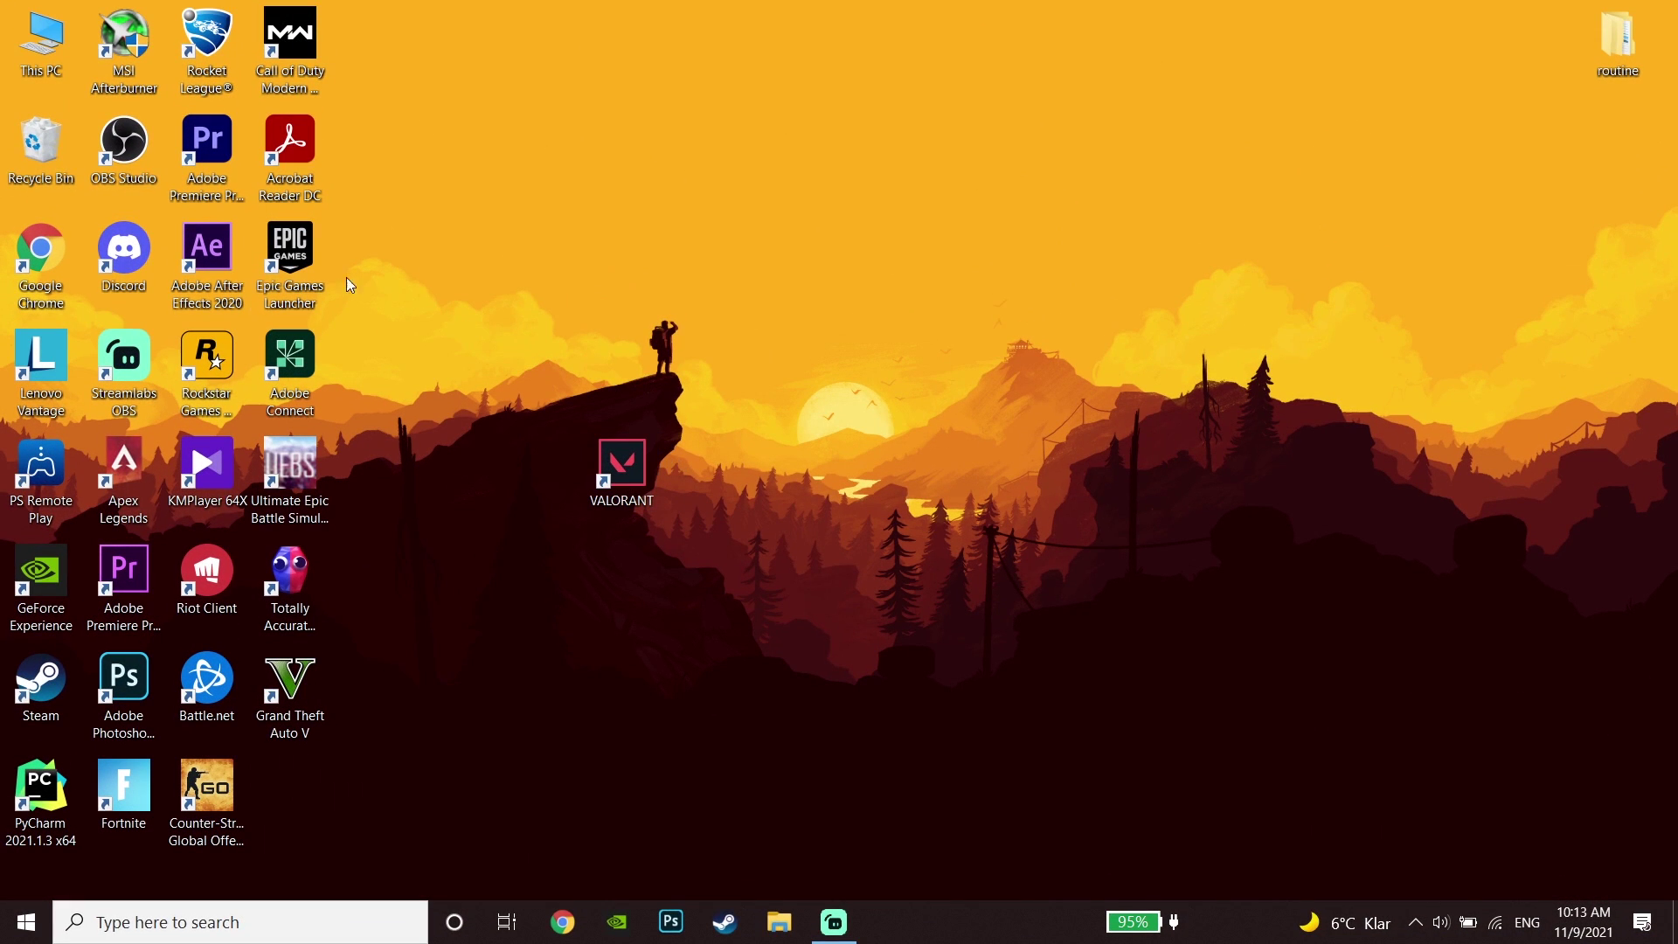
Step: Open the External Mic (Realtek(R) Audio) driver properties in Device Manager
right_click(44, 72)
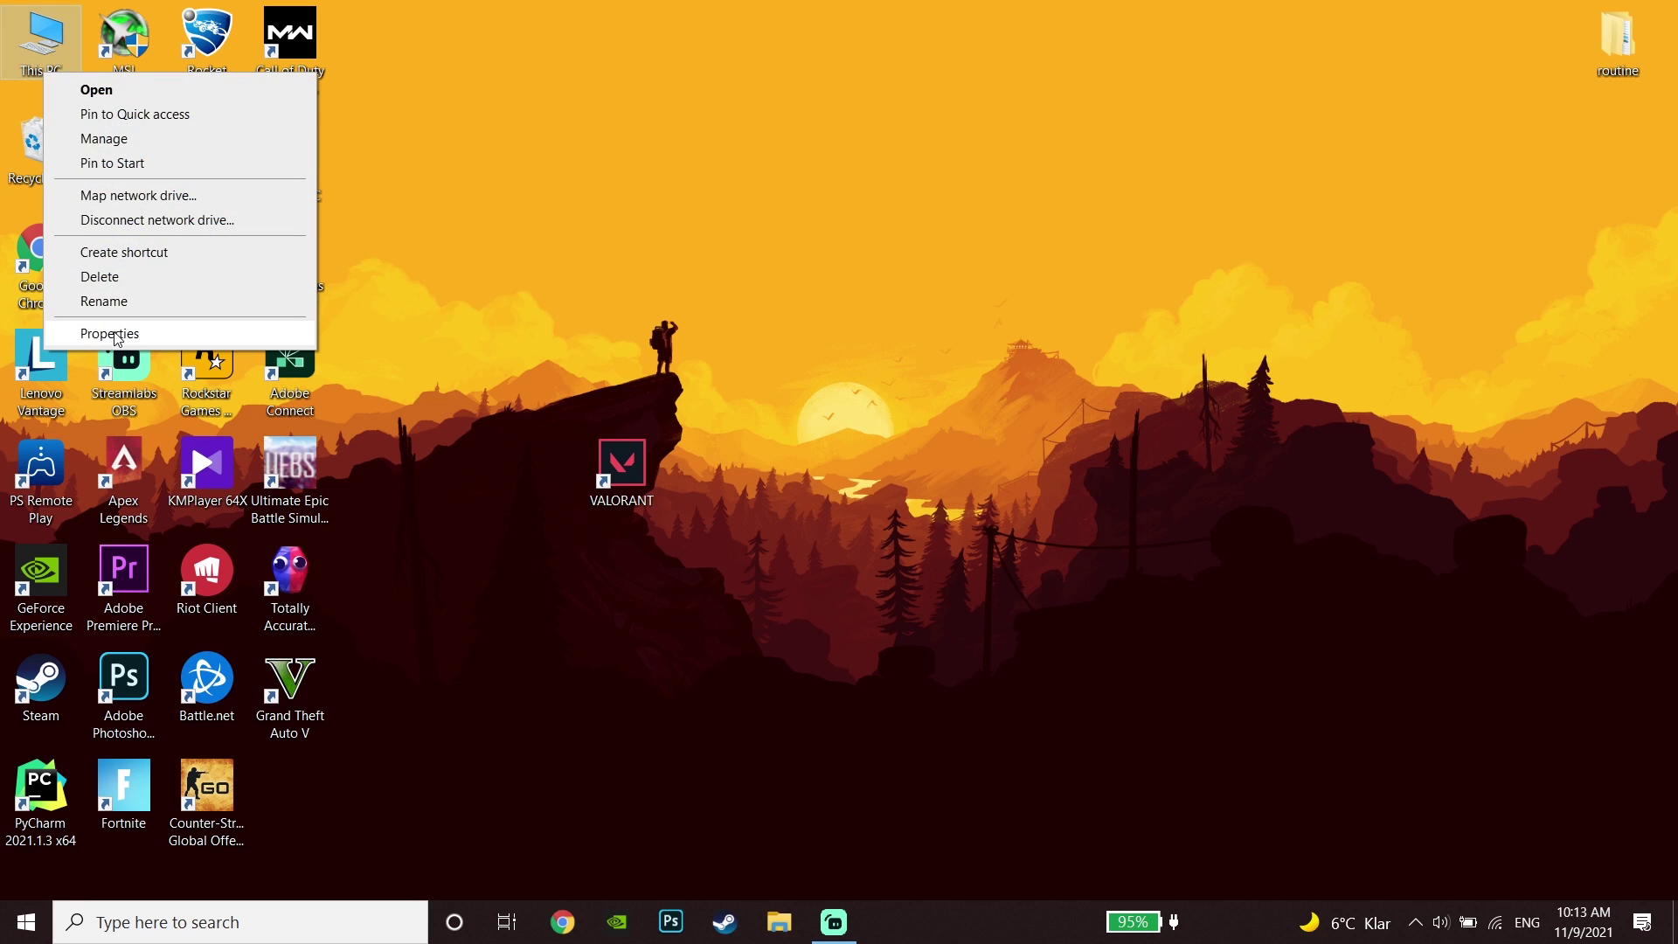
click(109, 334)
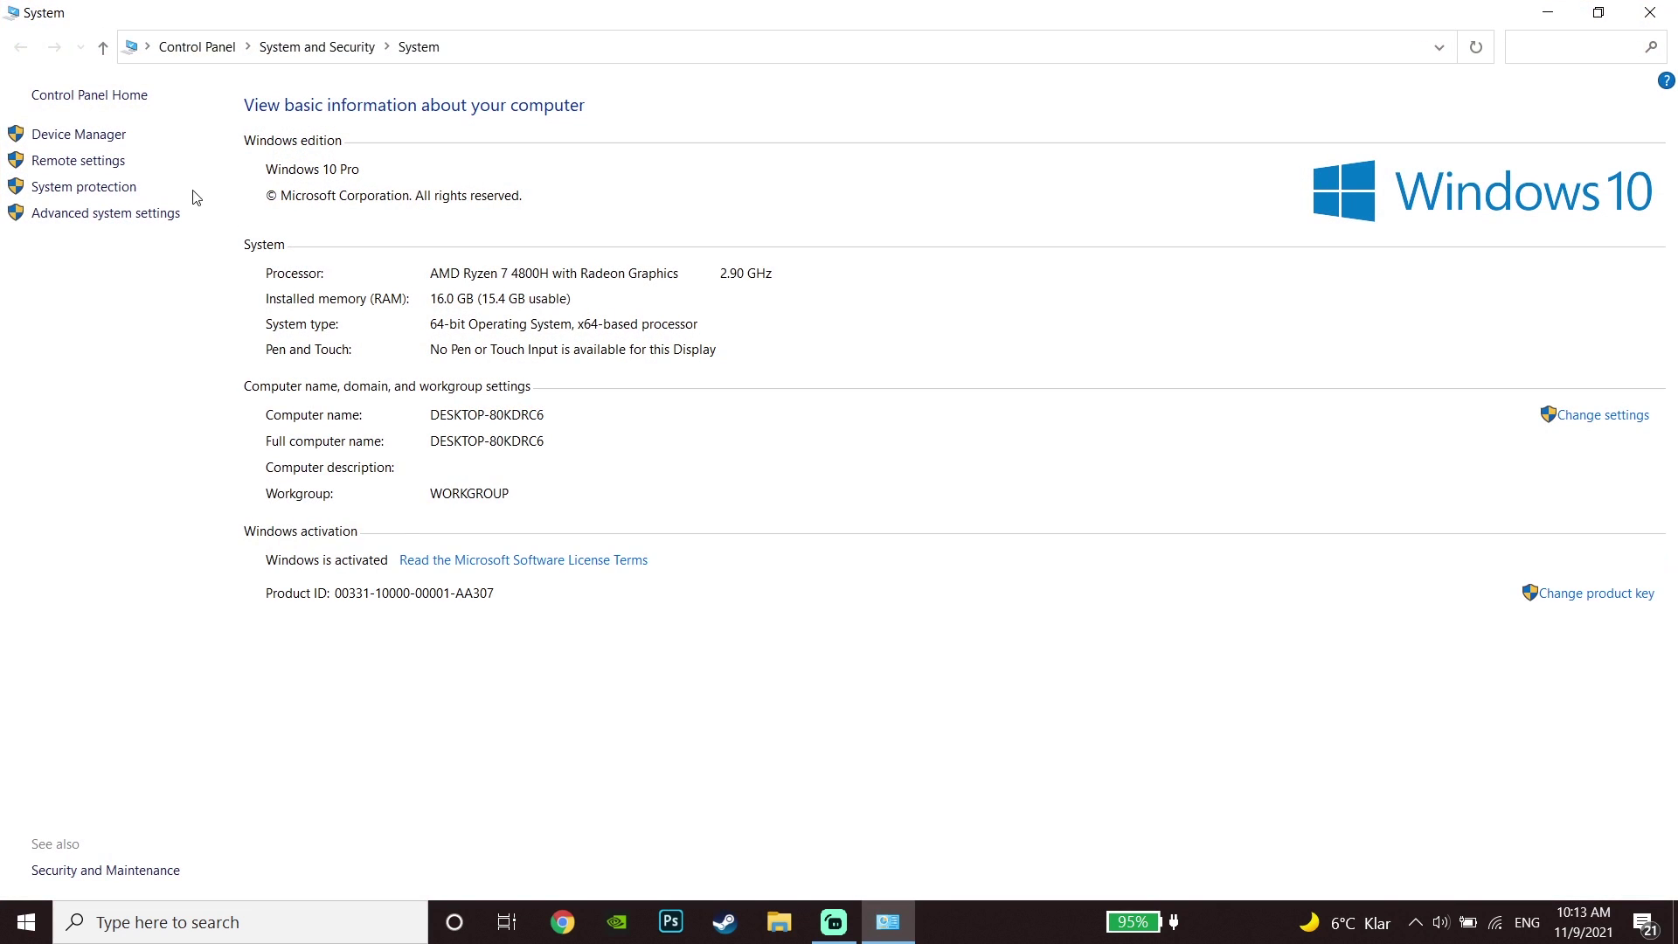
click(104, 138)
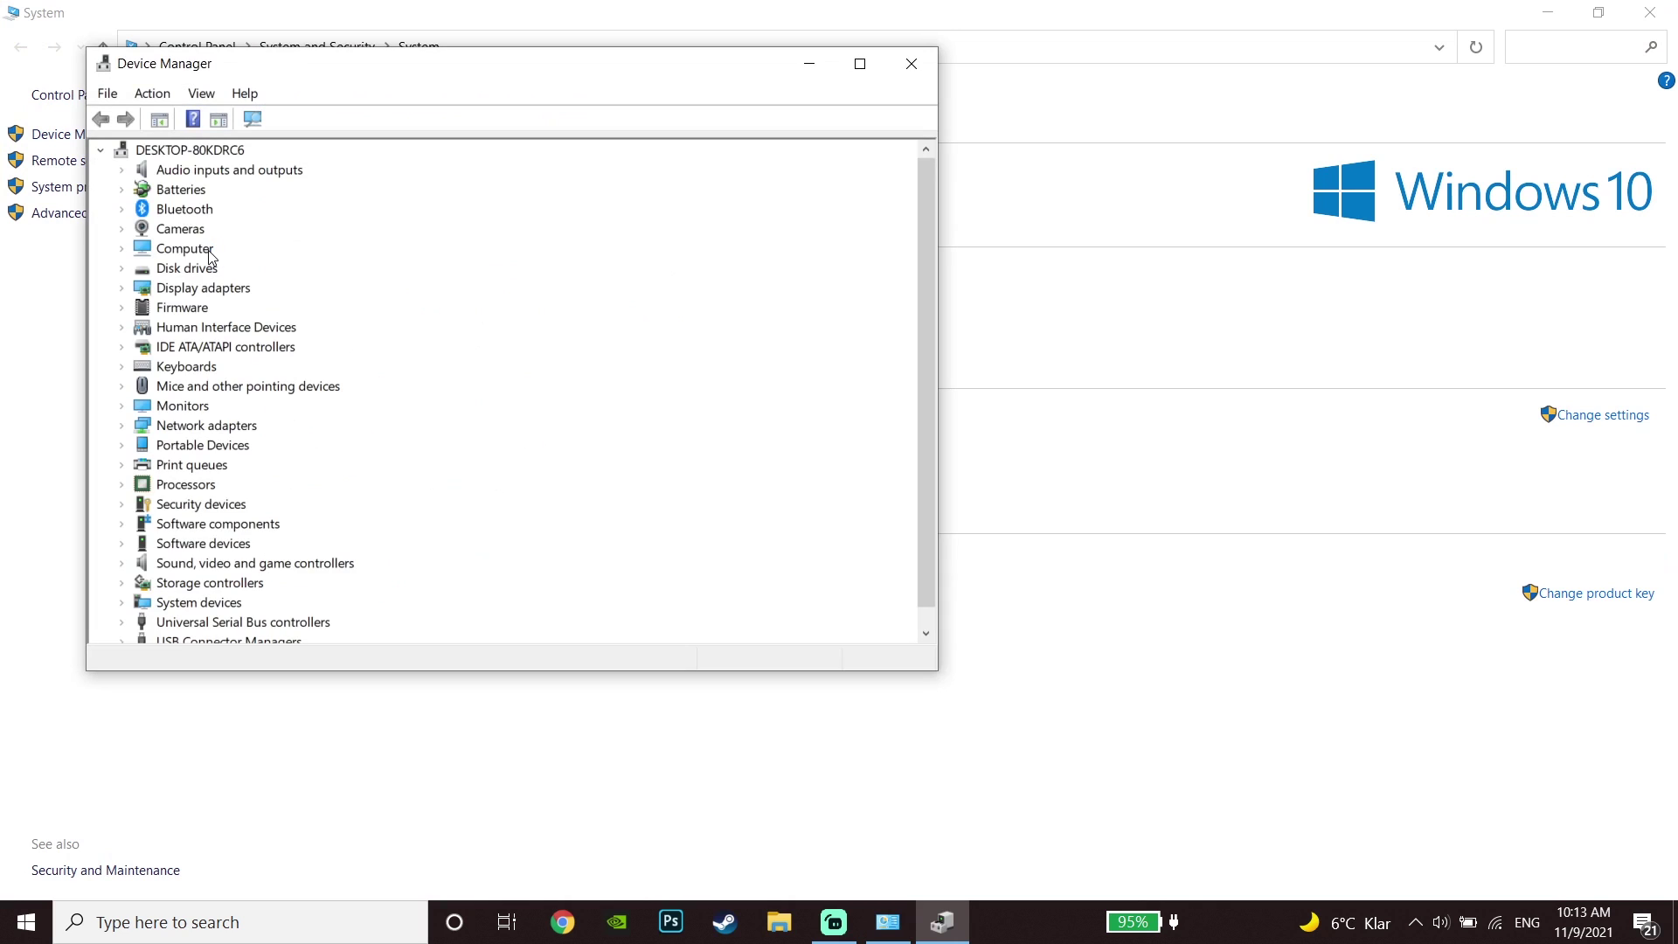
click(122, 170)
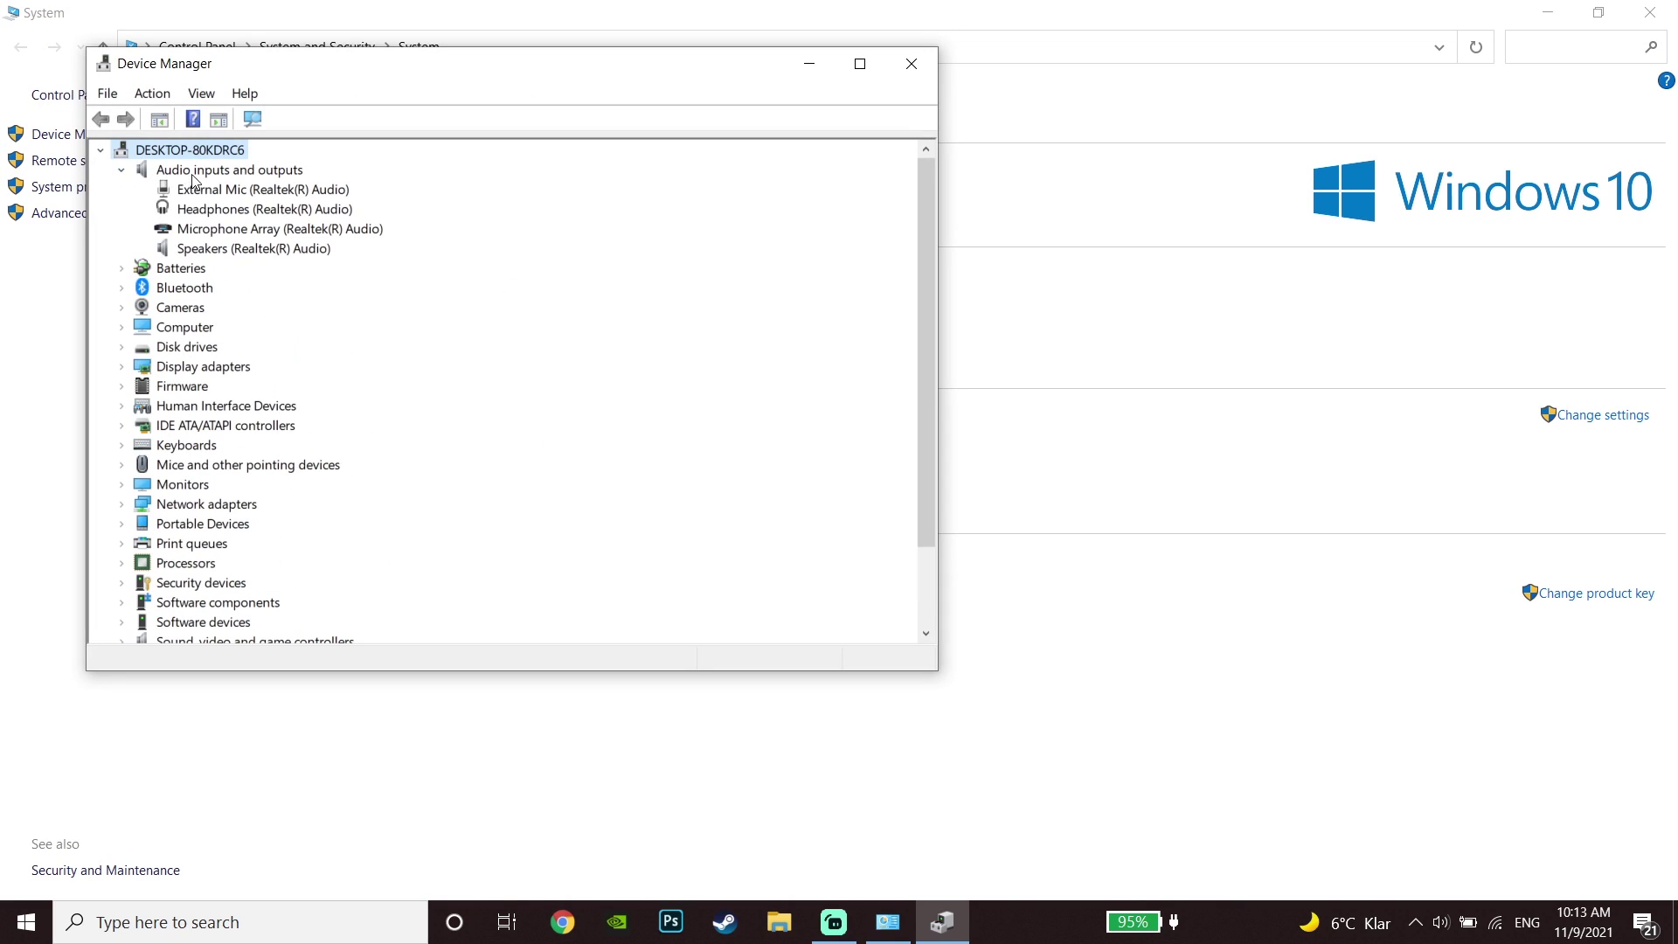
click(254, 191)
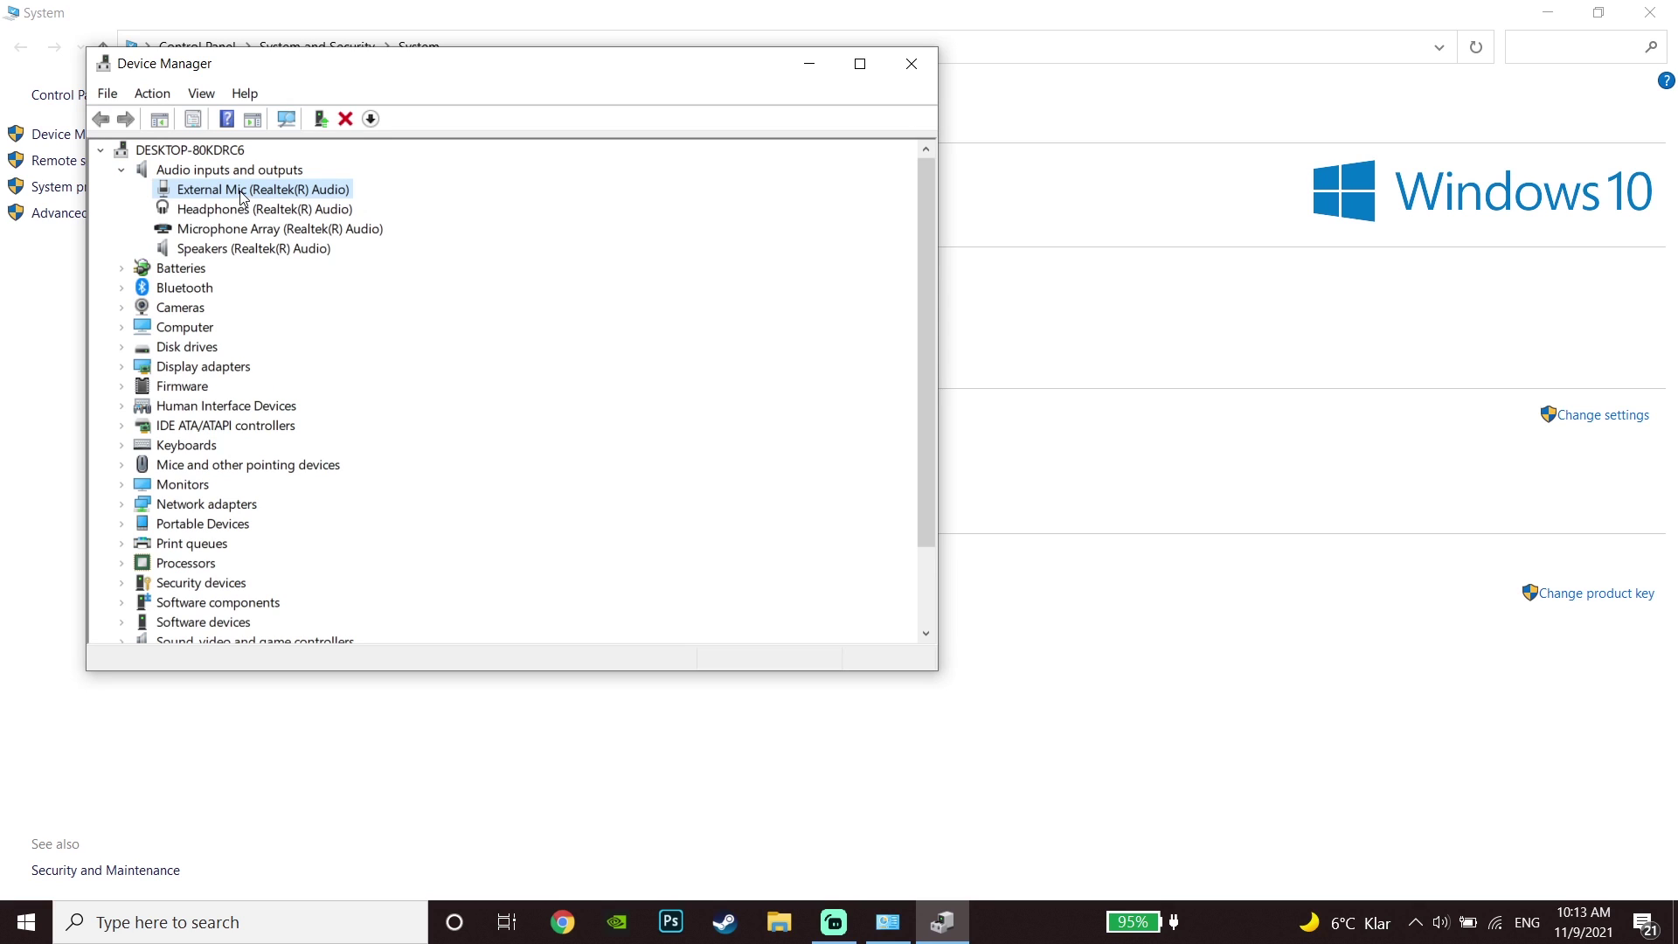
right_click(235, 195)
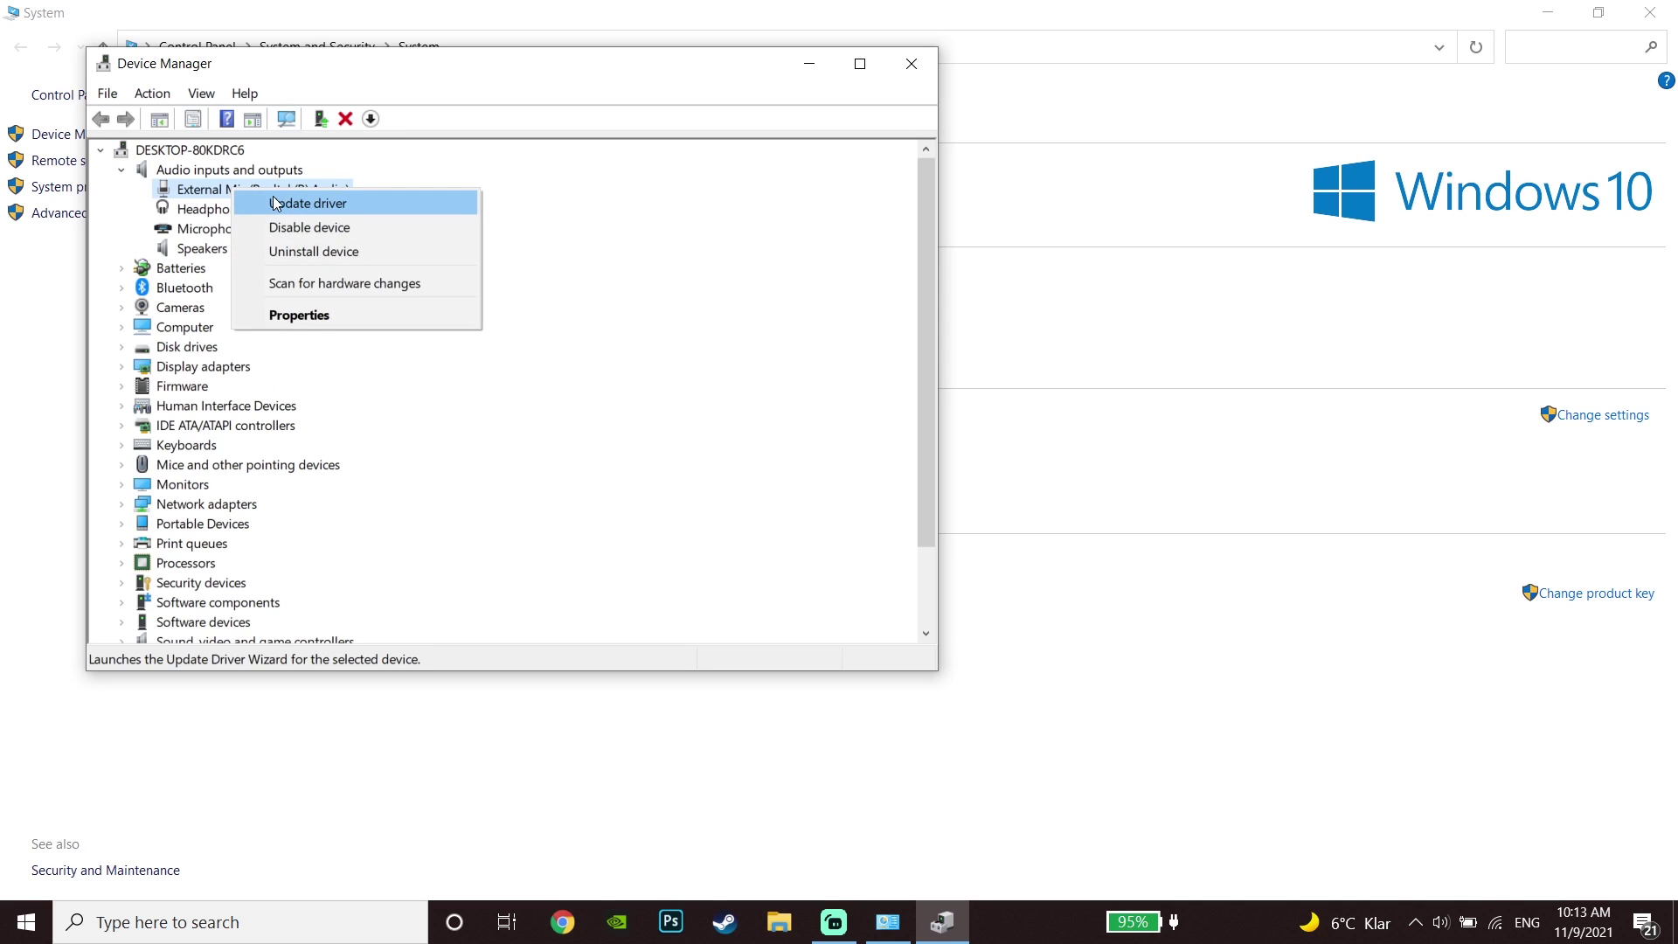
click(297, 317)
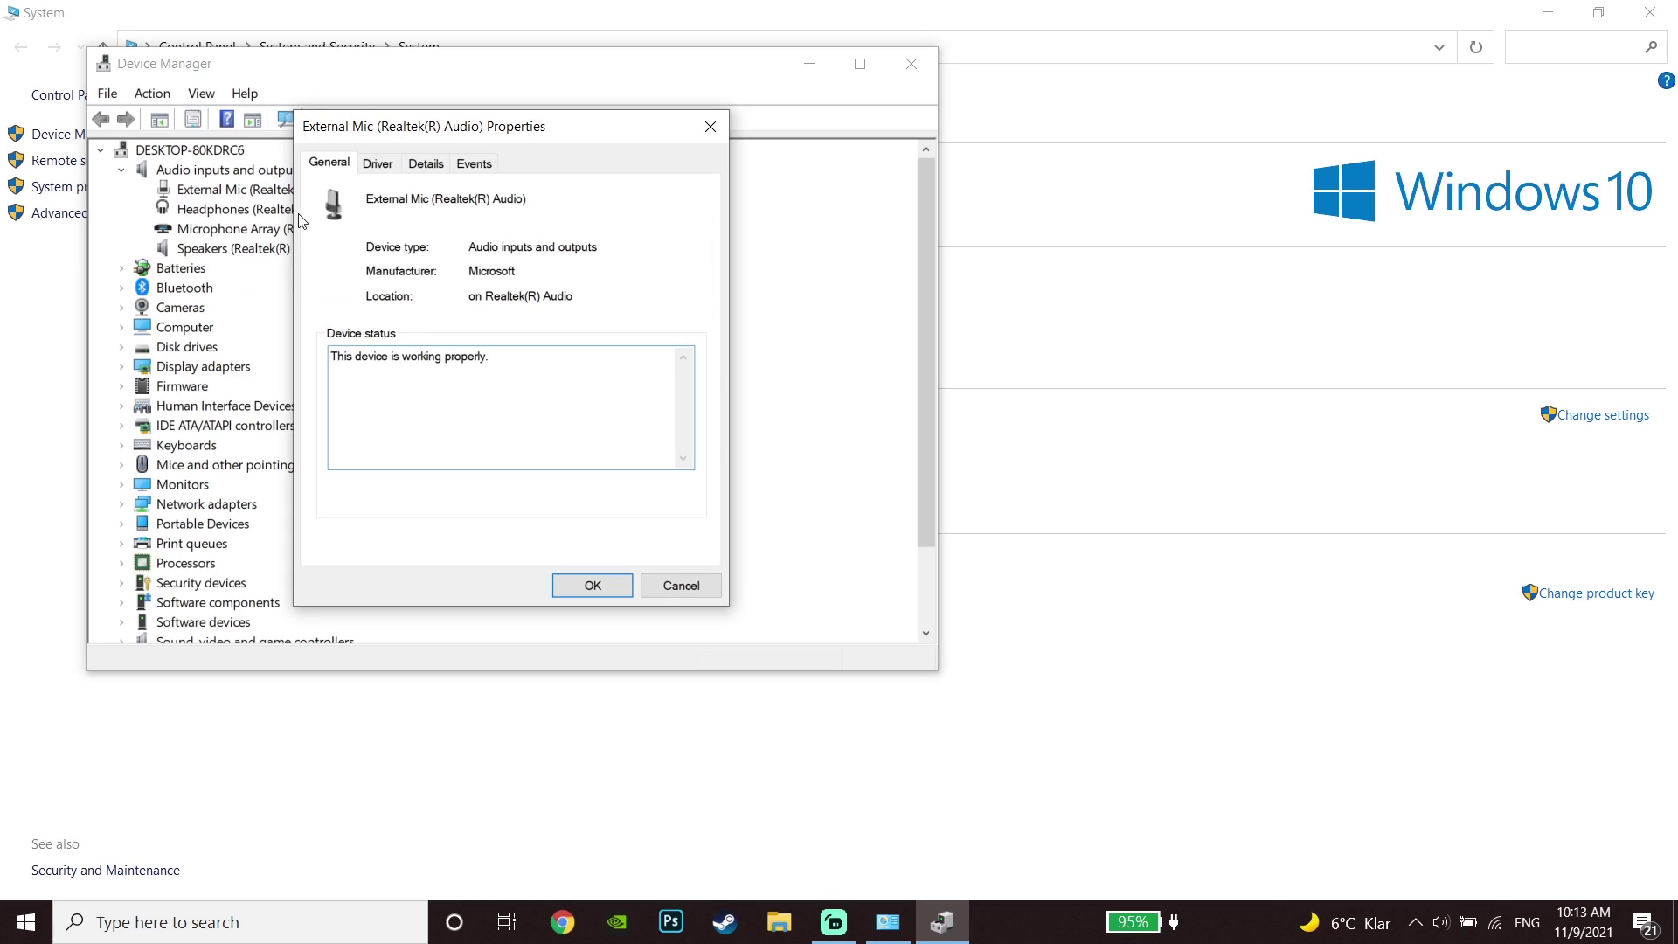
click(375, 165)
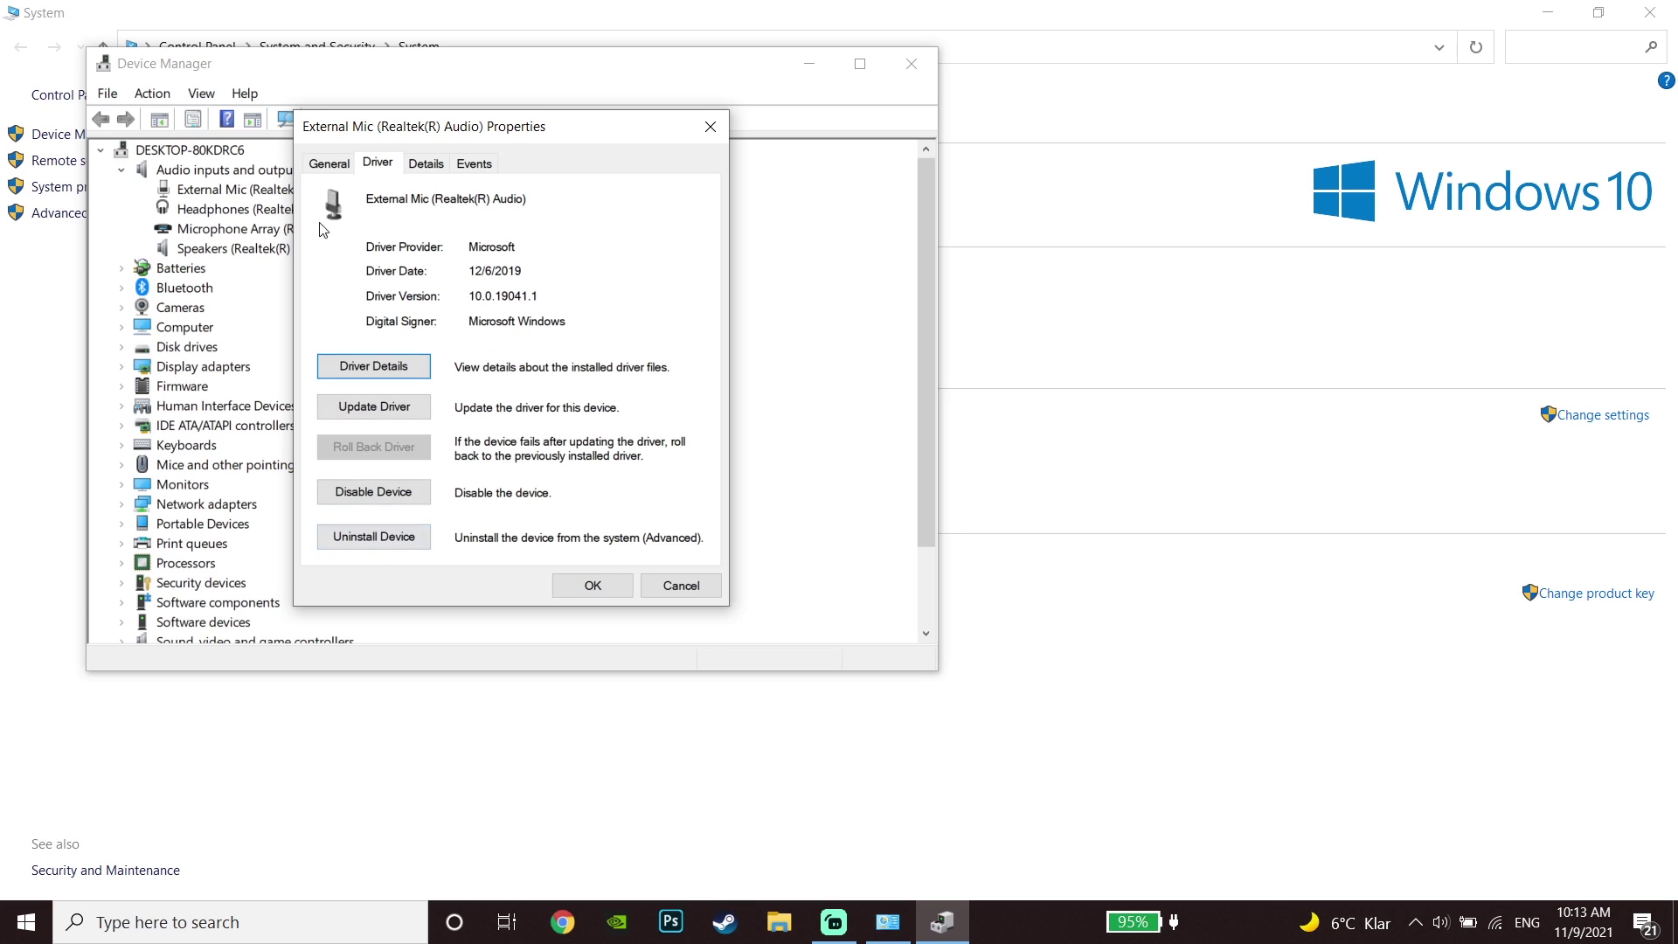
Step: Disable and then re-enable the External Mic driver, then close all windows
click(407, 494)
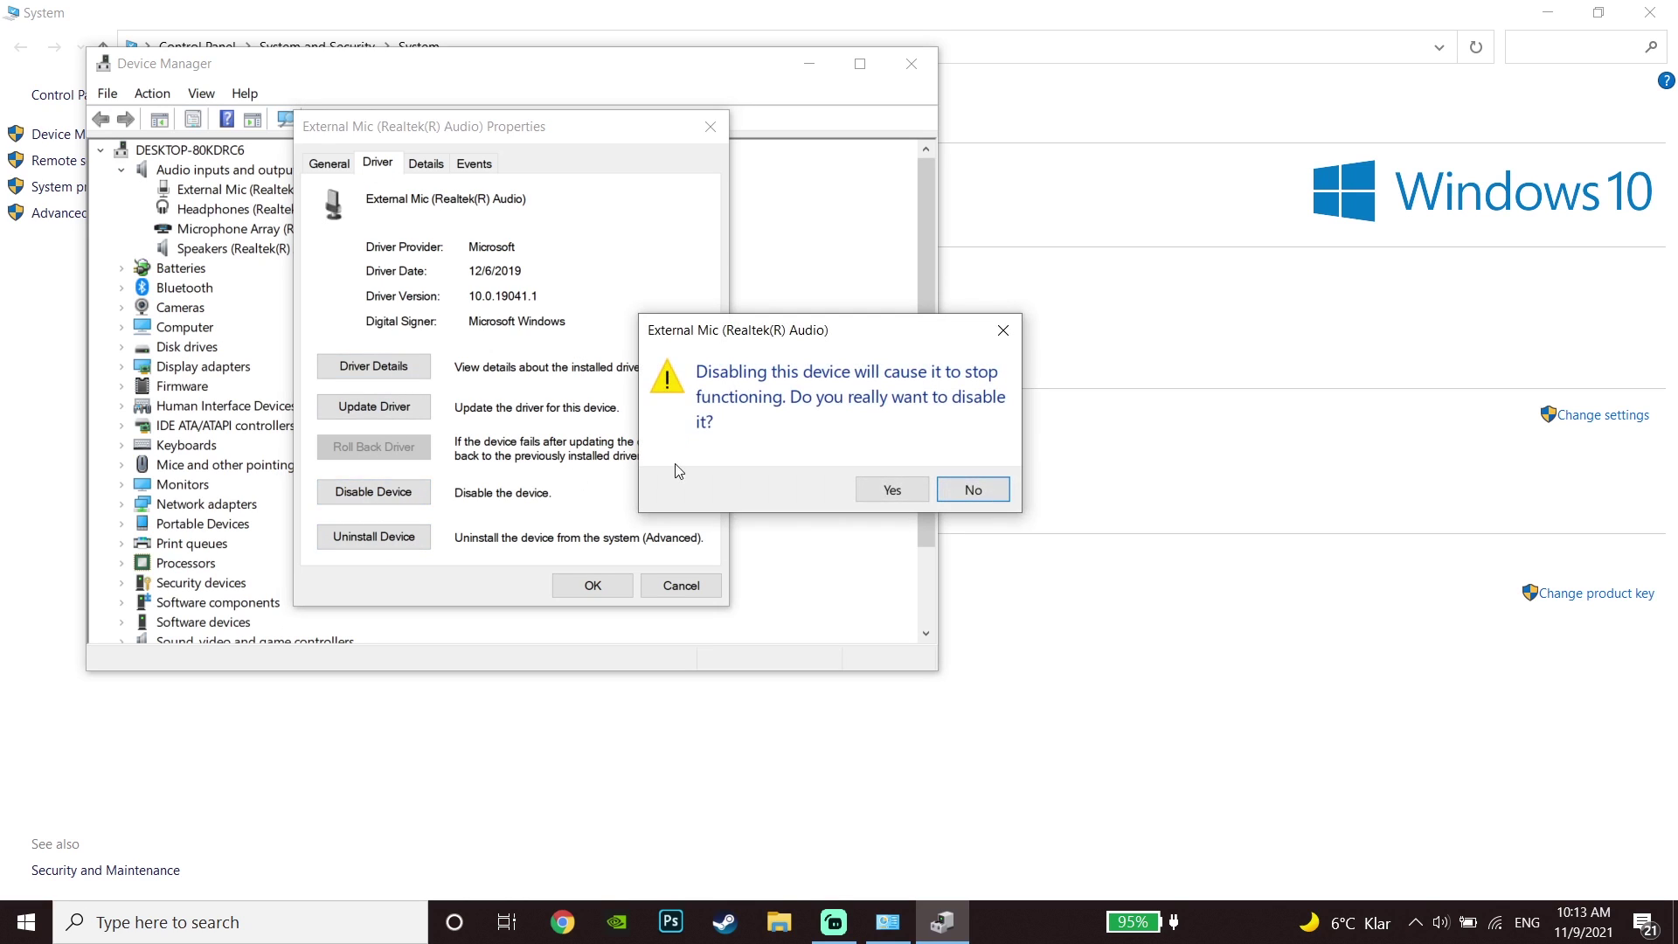
click(881, 492)
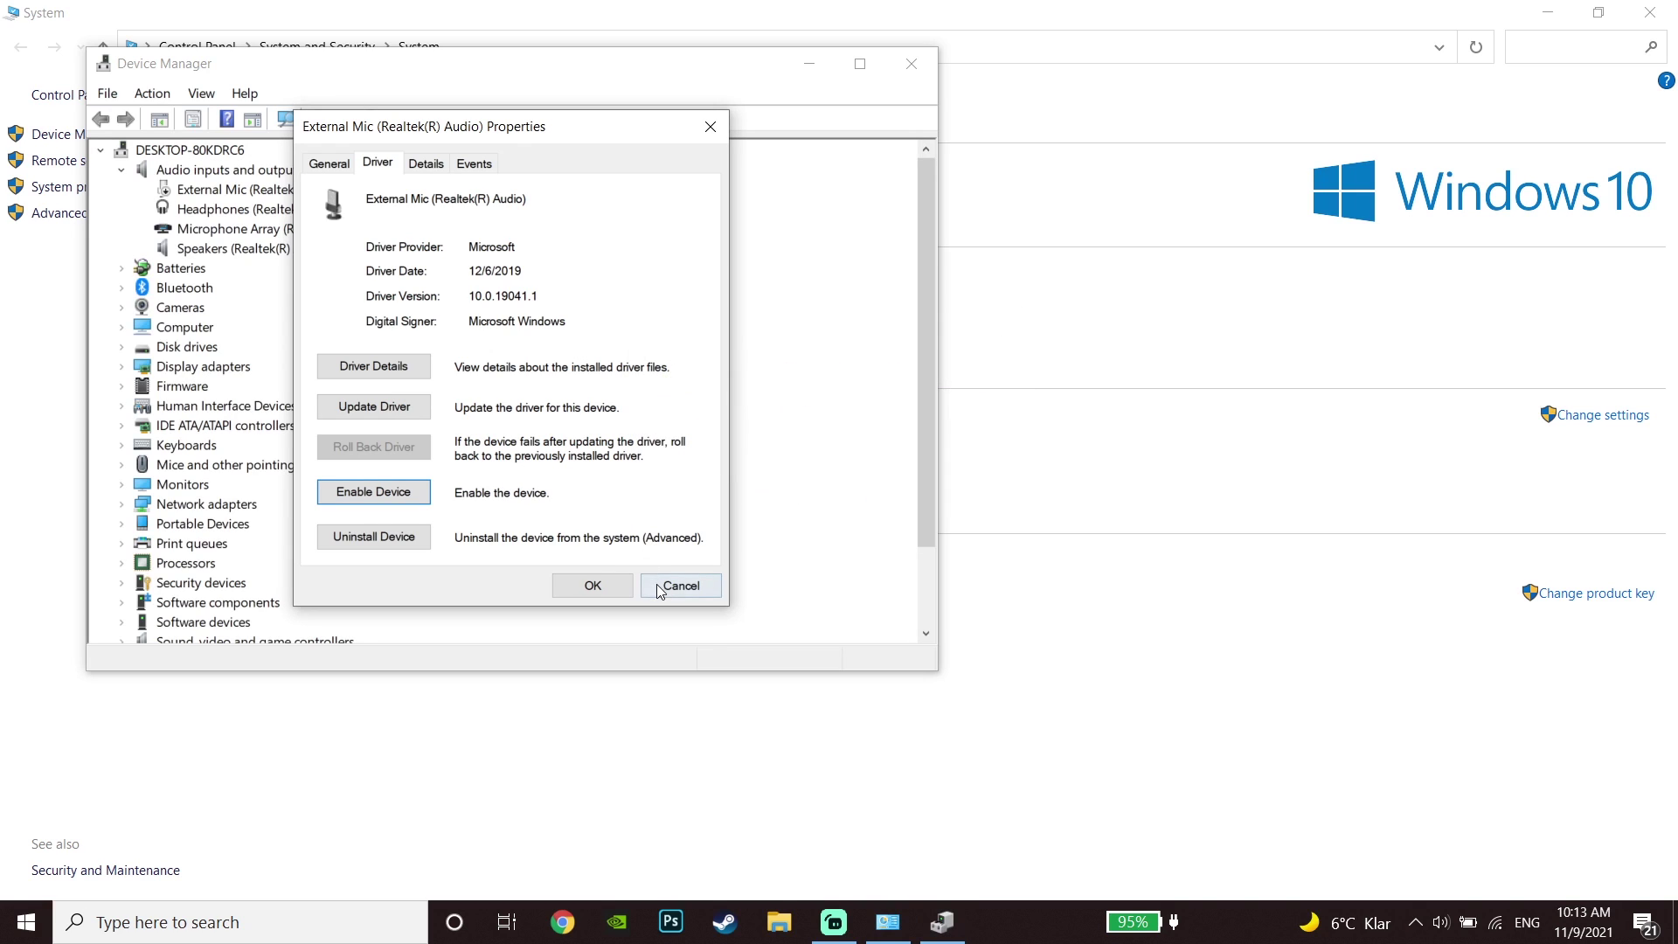
click(374, 492)
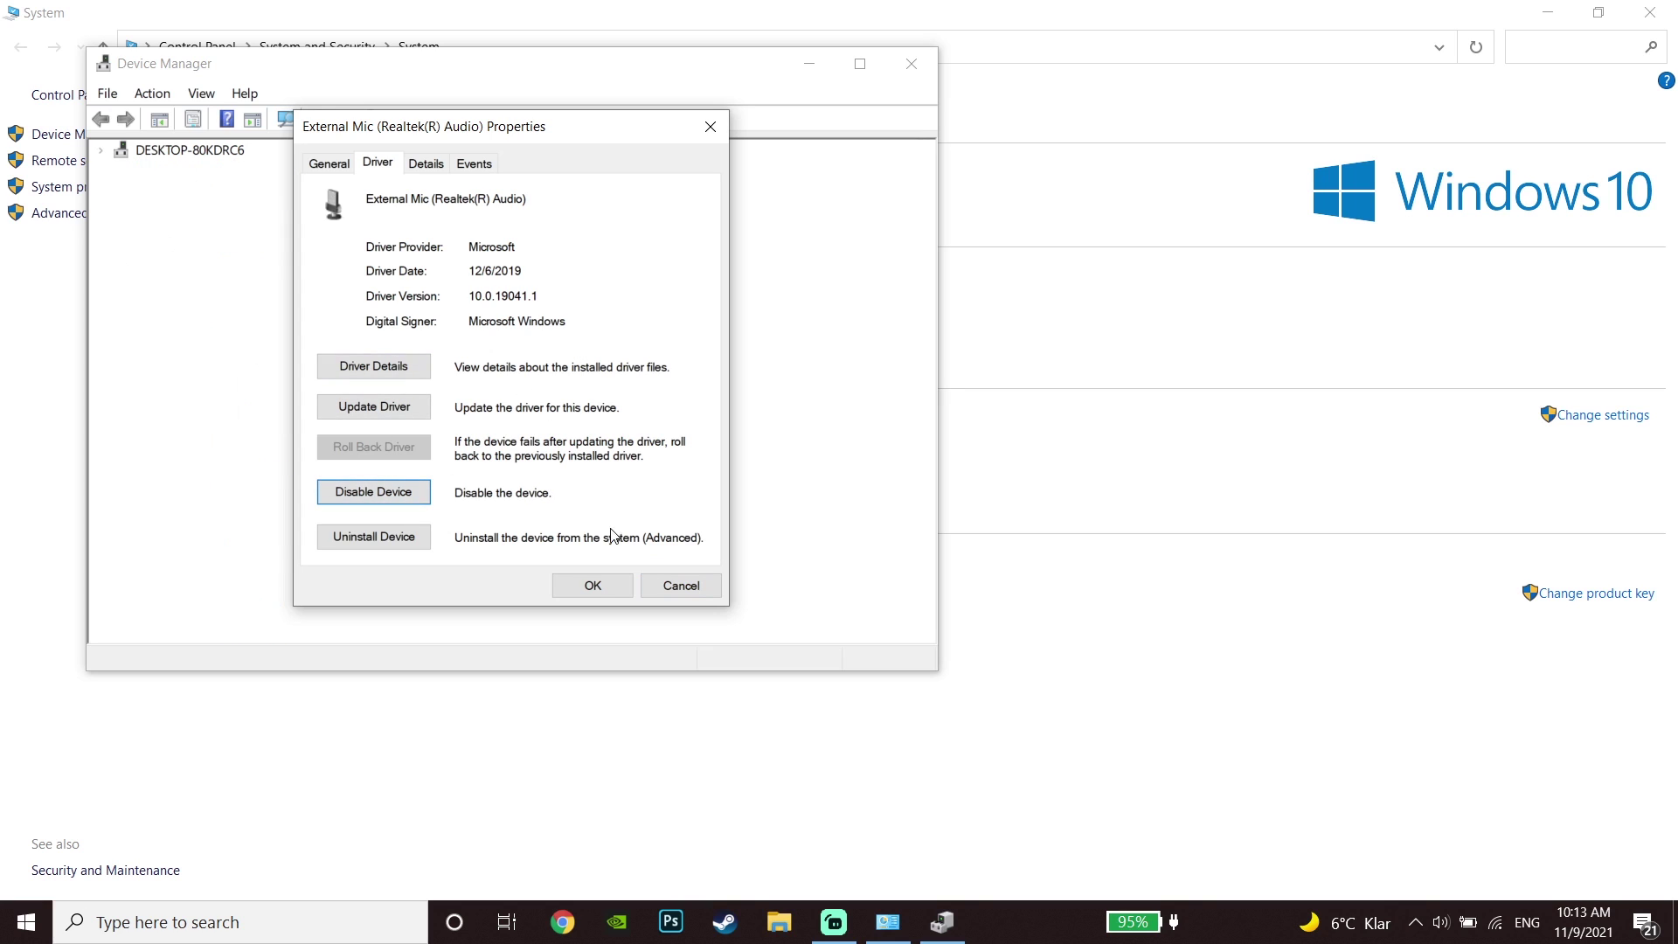
click(603, 584)
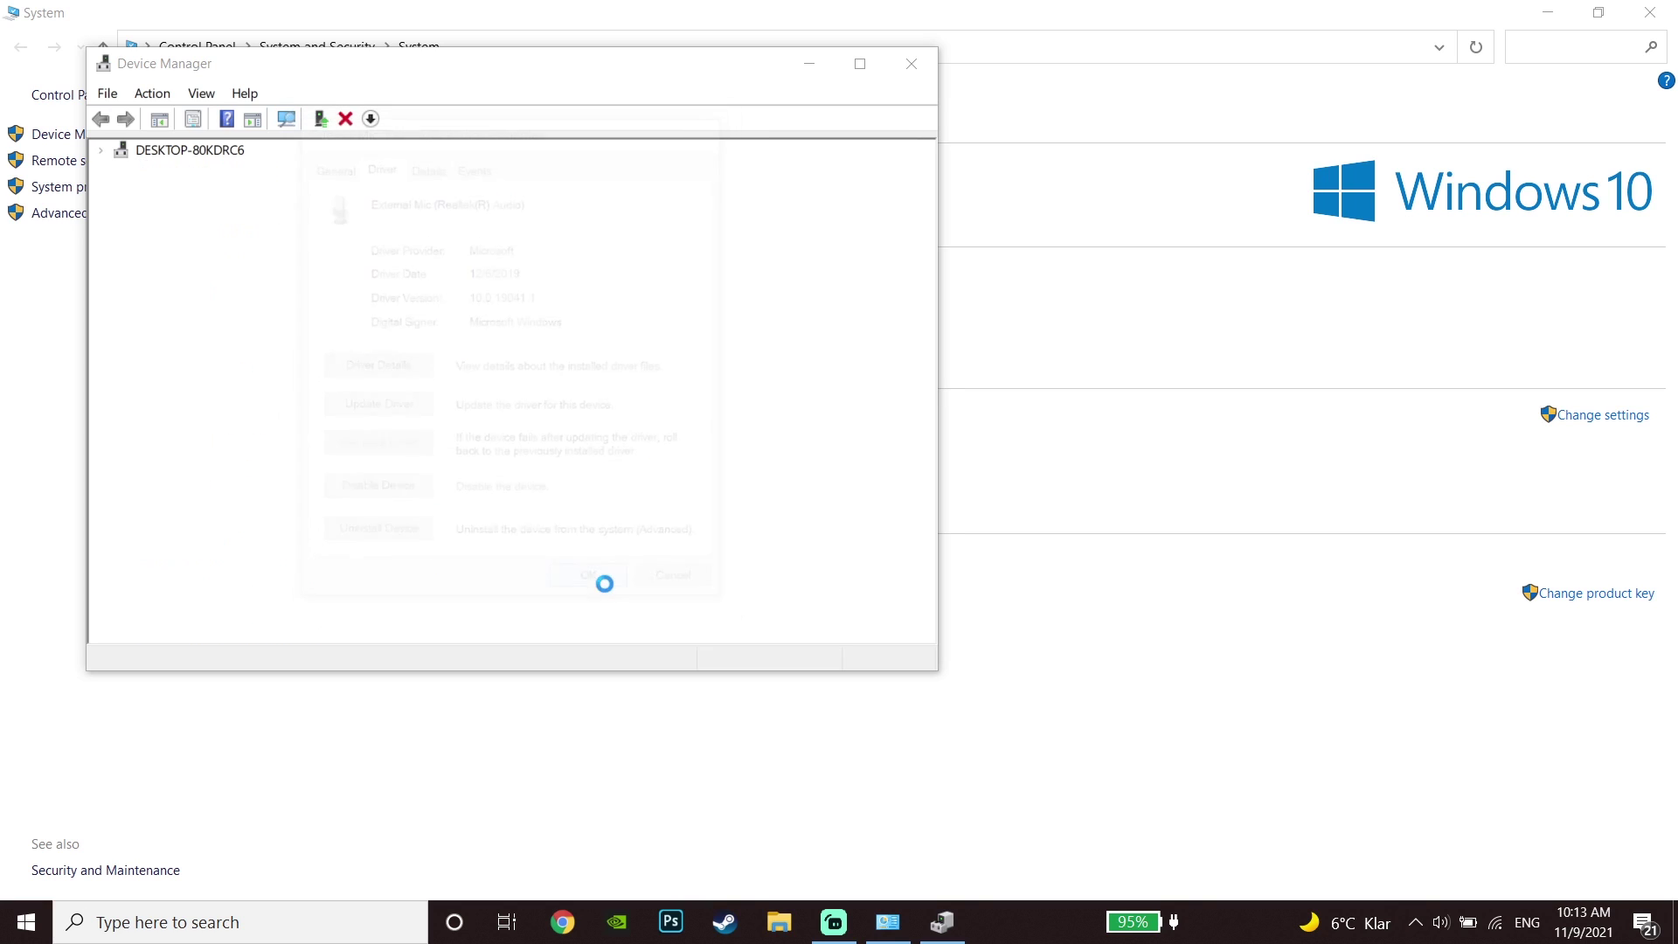
click(910, 63)
click(1650, 12)
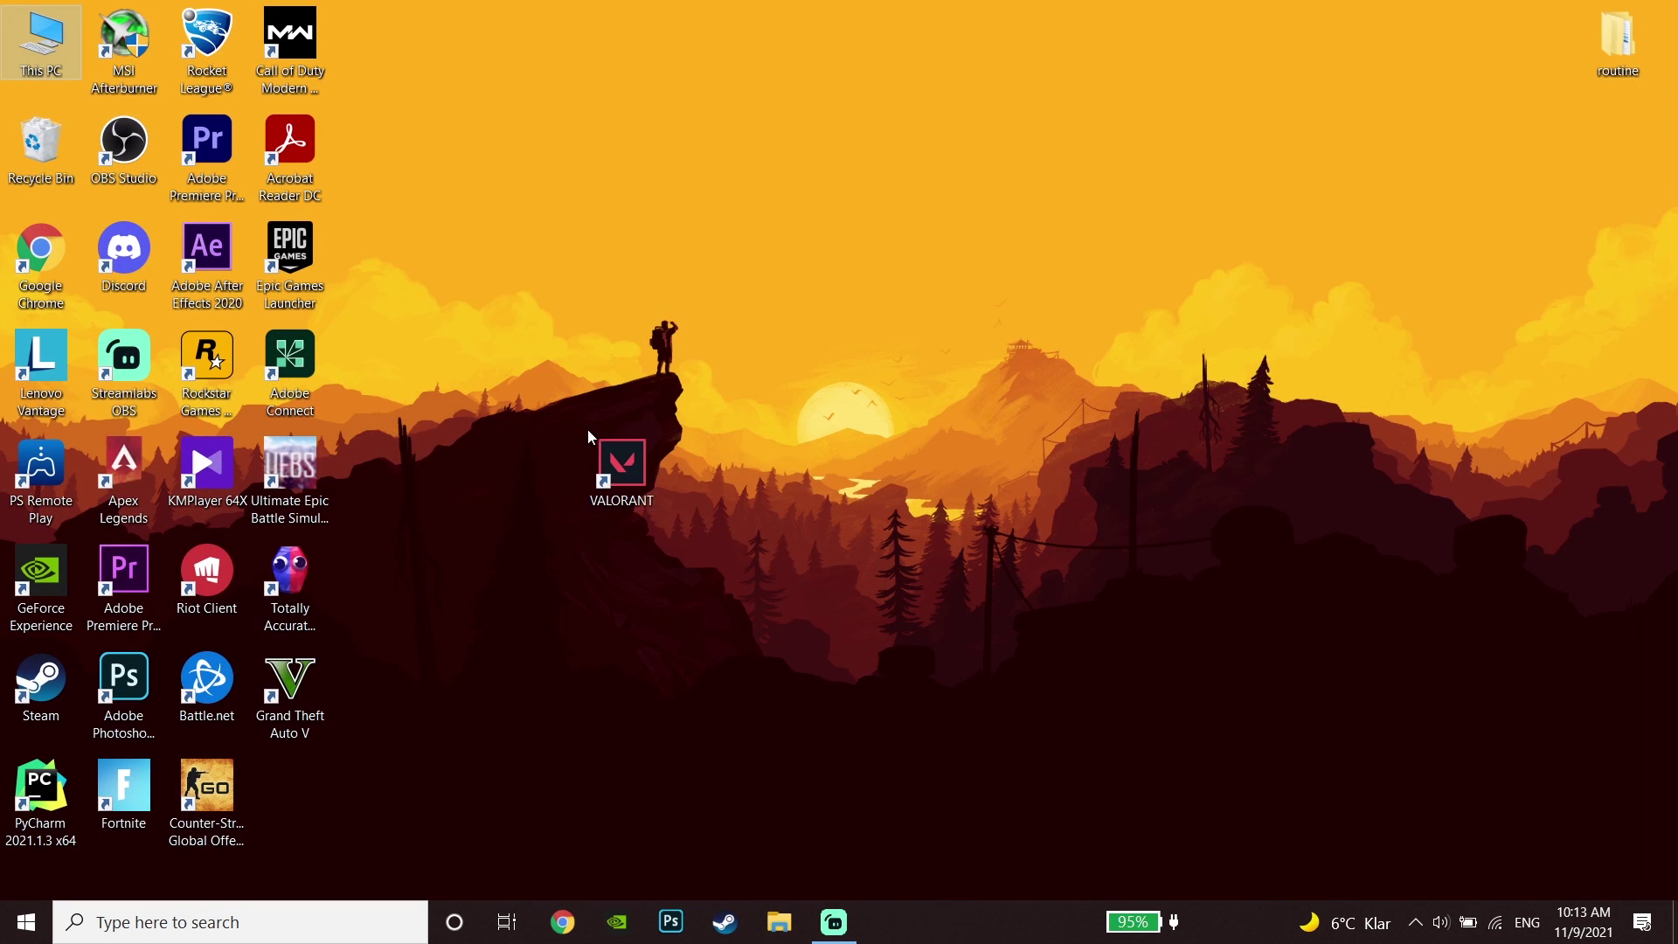